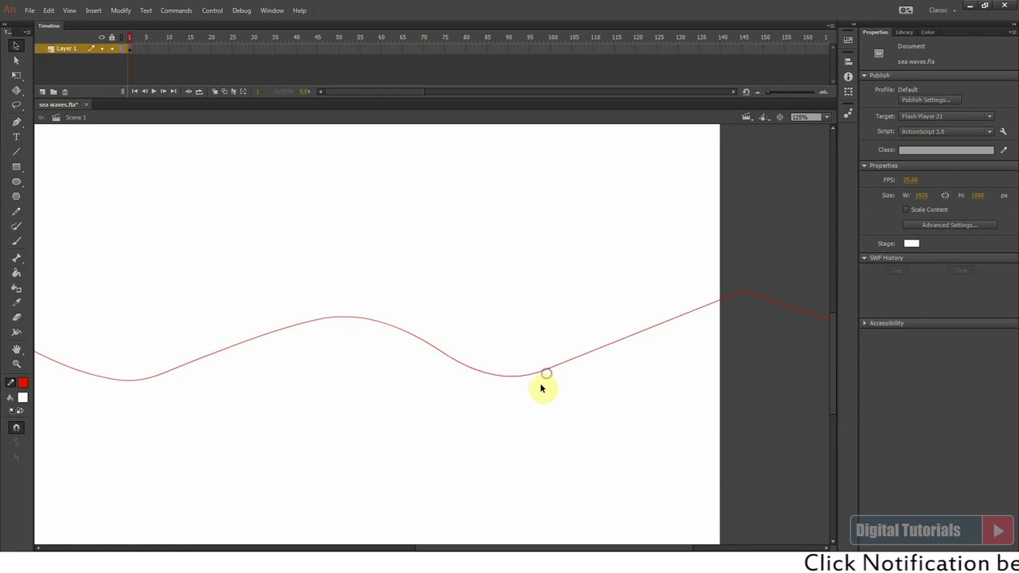
Bend the straight segments of the wave outline across the stage into smooth crests and troughs
{"action": "left_click_drag", "start_coordinate": [666, 382], "coordinate": [317, 396]}
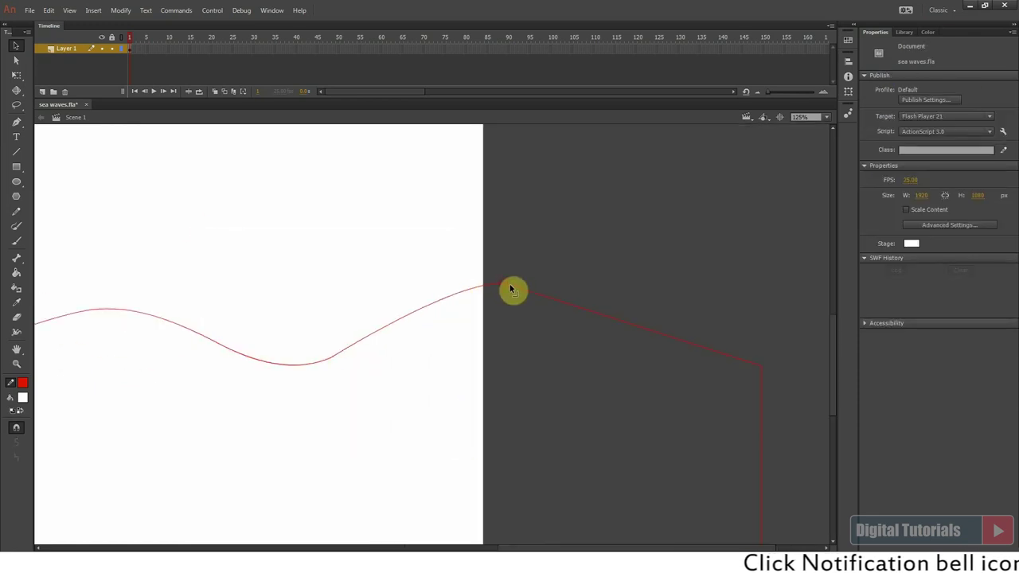
{"action": "scroll", "coordinate": [545, 309], "scroll_direction": "left", "scroll_amount": 3}
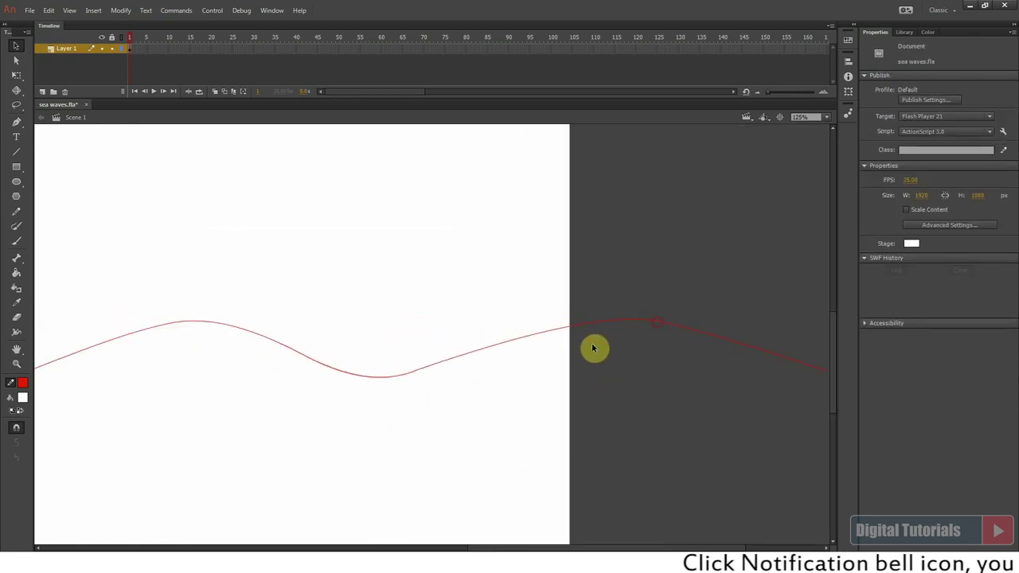
{"action": "left_click_drag", "start_coordinate": [374, 377], "coordinate": [516, 406]}
{"action": "left_click_drag", "start_coordinate": [238, 399], "coordinate": [563, 401]}
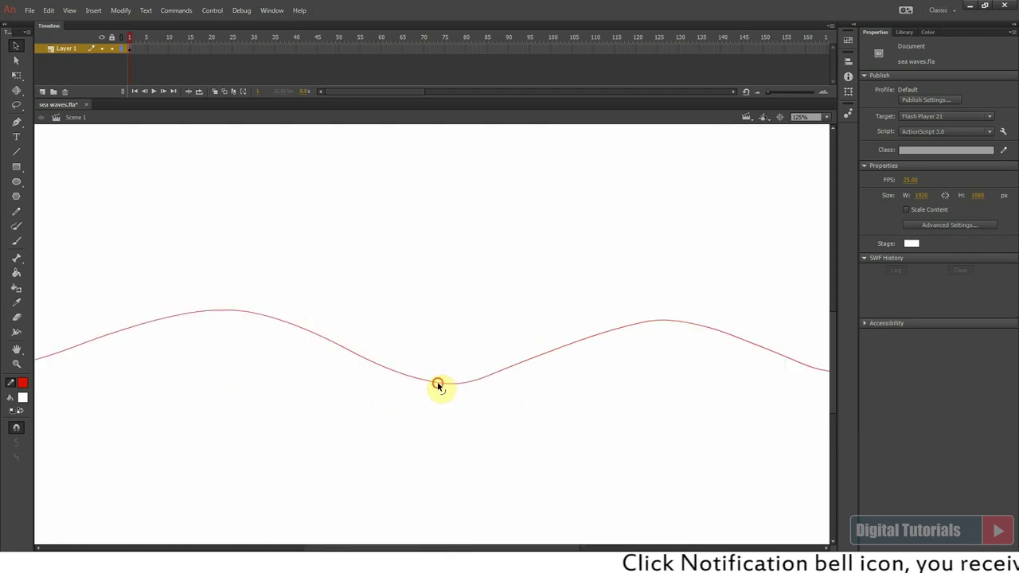
{"action": "left_click_drag", "start_coordinate": [439, 385], "coordinate": [437, 381]}
{"action": "left_click_drag", "start_coordinate": [369, 409], "coordinate": [615, 370]}
{"action": "left_click_drag", "start_coordinate": [455, 279], "coordinate": [482, 276]}
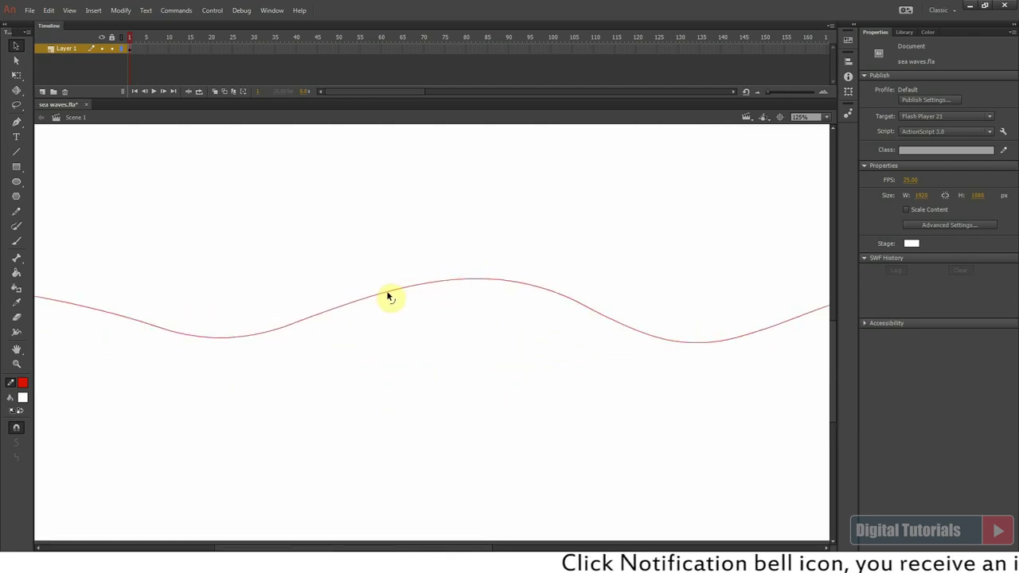
{"action": "scroll", "coordinate": [498, 305], "scroll_direction": "left", "scroll_amount": 10}
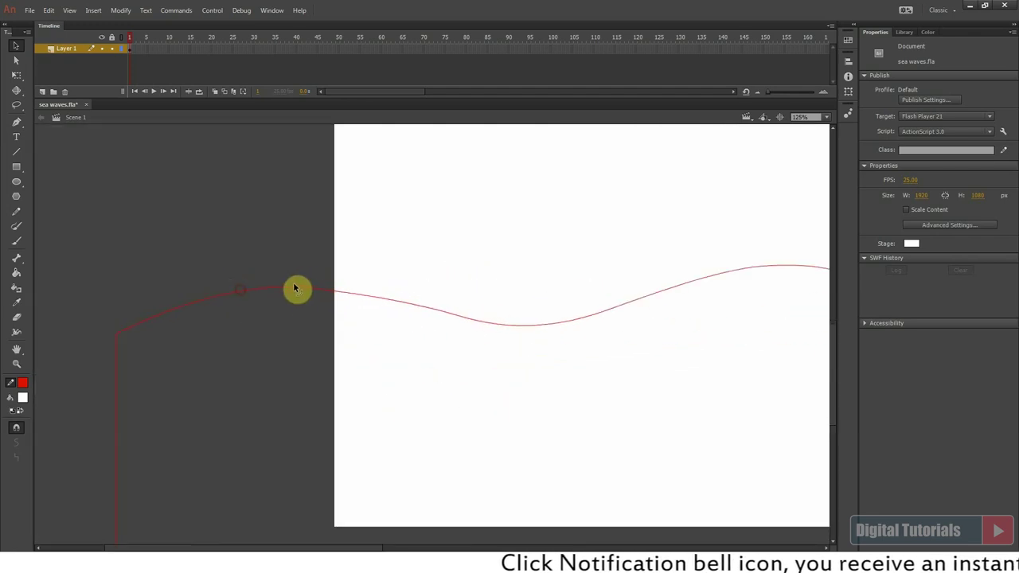
Refine the curves of the wave outline, smoothing the crests that extend past both side edges of the stage
{"action": "left_click", "coordinate": [500, 324]}
{"action": "scroll", "coordinate": [512, 327], "scroll_direction": "right", "scroll_amount": 10}
{"action": "left_click", "coordinate": [517, 307]}
{"action": "left_click", "coordinate": [463, 268]}
{"action": "left_click", "coordinate": [452, 268]}
{"action": "left_click", "coordinate": [465, 277]}
{"action": "scroll", "coordinate": [467, 339], "scroll_direction": "down", "scroll_amount": 4}
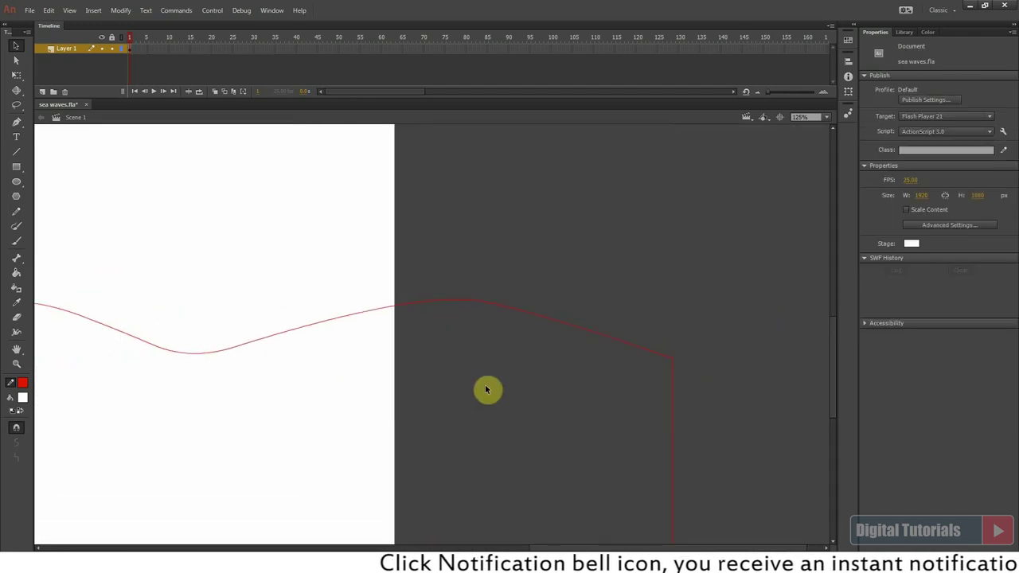
{"action": "left_click_drag", "start_coordinate": [485, 367], "coordinate": [547, 395]}
{"action": "key", "text": "ctrl+minus"}
{"action": "left_click_drag", "start_coordinate": [130, 206], "coordinate": [612, 475]}
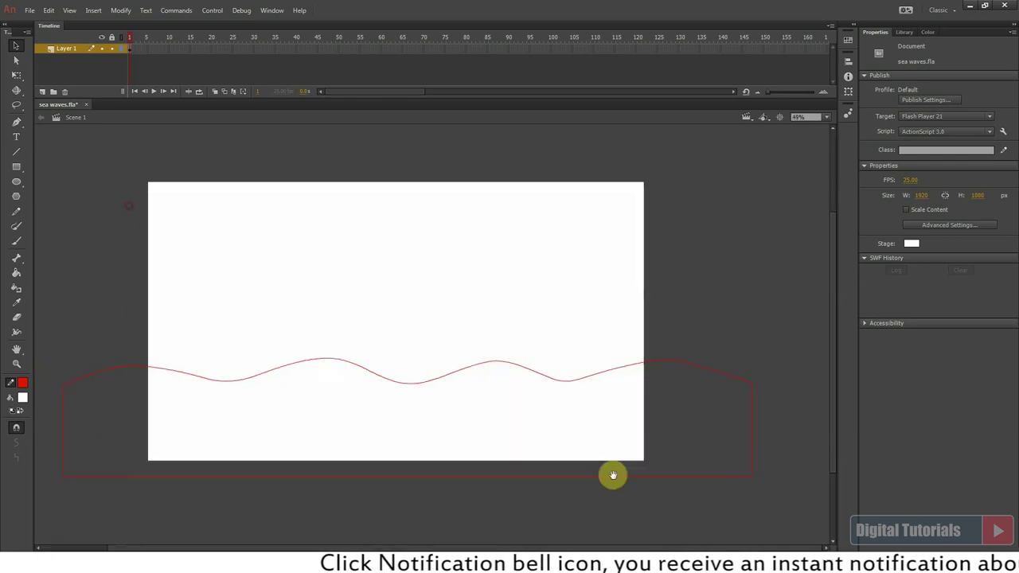
{"action": "left_click_drag", "start_coordinate": [498, 416], "coordinate": [522, 409]}
Fill the wave shape with a custom teal-blue colour using the Paint Bucket and delete its red outline
{"action": "left_click", "coordinate": [22, 397]}
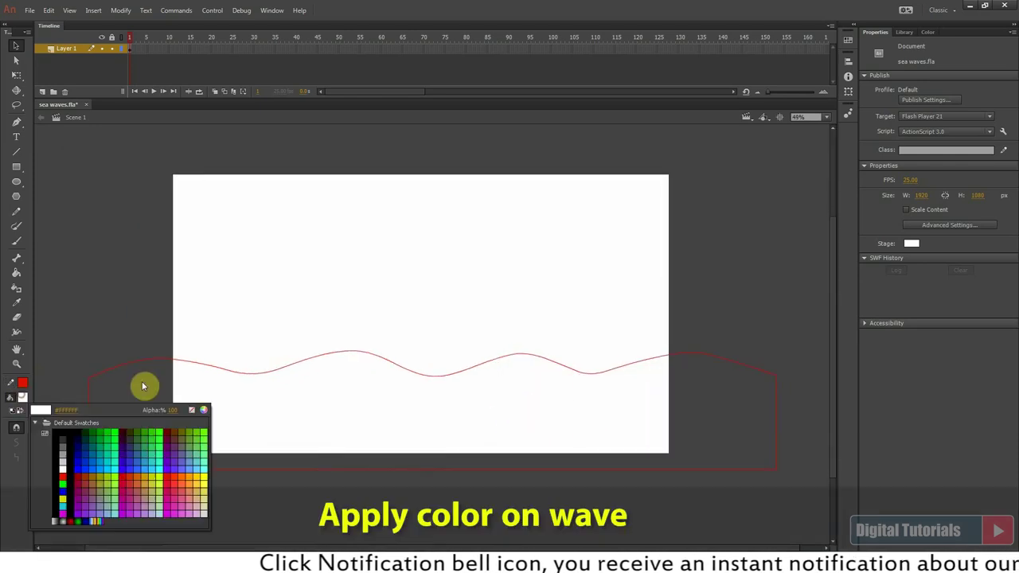
{"action": "left_click", "coordinate": [203, 411]}
{"action": "left_click", "coordinate": [511, 223]}
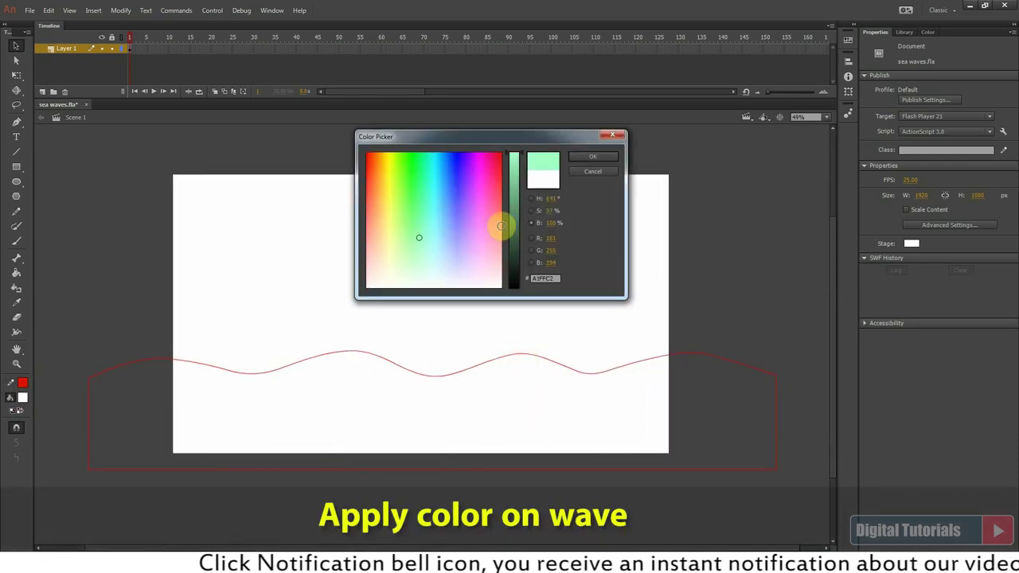
{"action": "left_click", "coordinate": [418, 230]}
{"action": "left_click", "coordinate": [437, 220]}
{"action": "left_click", "coordinate": [517, 212]}
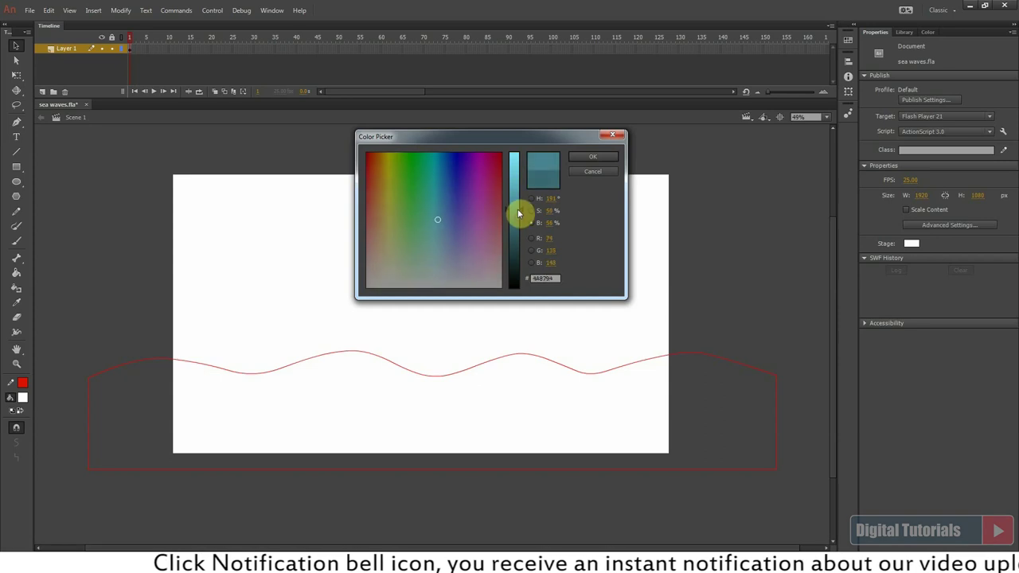
{"action": "left_click", "coordinate": [445, 205]}
{"action": "left_click", "coordinate": [590, 157]}
{"action": "left_click", "coordinate": [15, 274]}
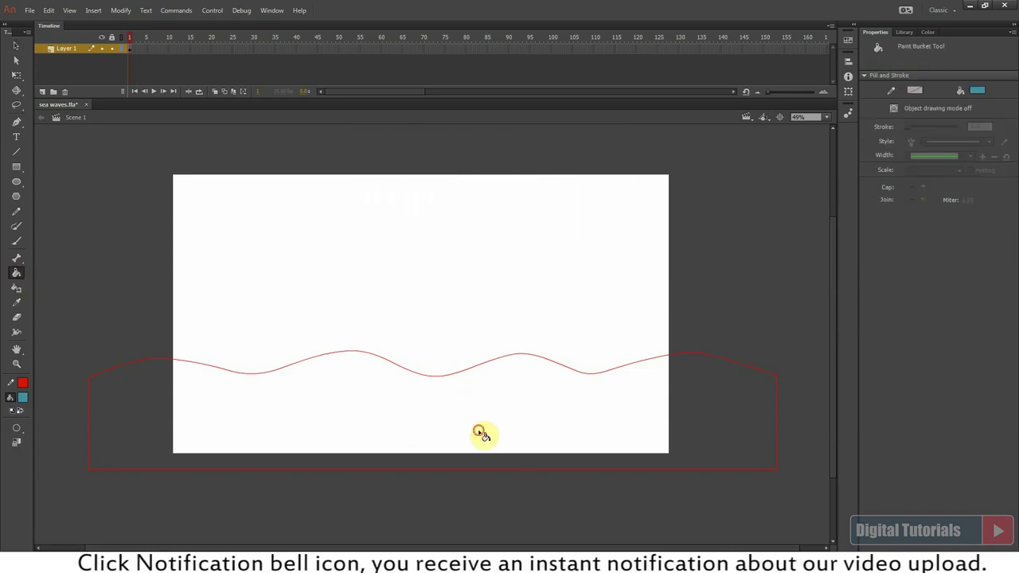
{"action": "left_click", "coordinate": [480, 433]}
{"action": "double_click", "coordinate": [409, 369], "text": "ctrl"}
{"action": "key", "text": "Delete"}
Repaint the wave fill with a brighter blue, 4196C2
{"action": "left_click", "coordinate": [22, 400]}
{"action": "left_click", "coordinate": [513, 191]}
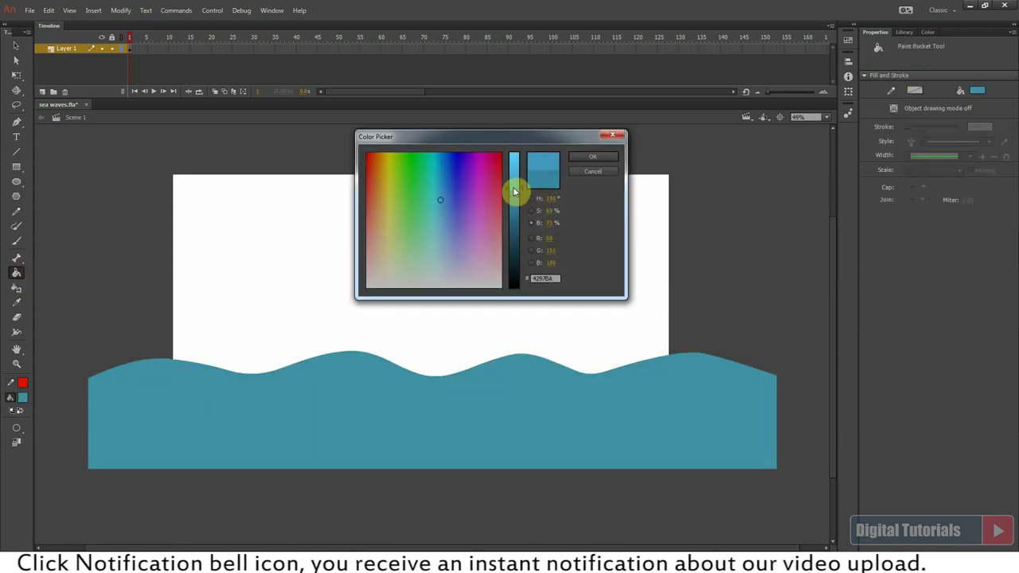
{"action": "left_click", "coordinate": [593, 157]}
{"action": "left_click", "coordinate": [539, 456]}
{"action": "left_click", "coordinate": [22, 397]}
{"action": "left_click", "coordinate": [198, 412]}
{"action": "left_click", "coordinate": [441, 197]}
{"action": "left_click", "coordinate": [593, 157]}
{"action": "left_click", "coordinate": [457, 368]}
{"action": "left_click", "coordinate": [22, 398]}
{"action": "left_click", "coordinate": [197, 411]}
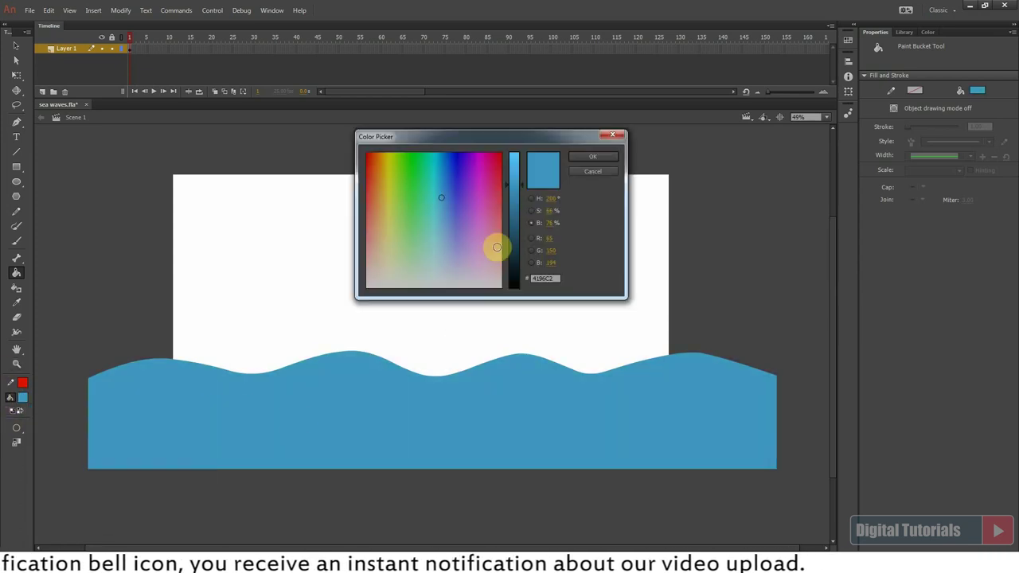
{"action": "left_click", "coordinate": [595, 158]}
{"action": "left_click", "coordinate": [497, 413]}
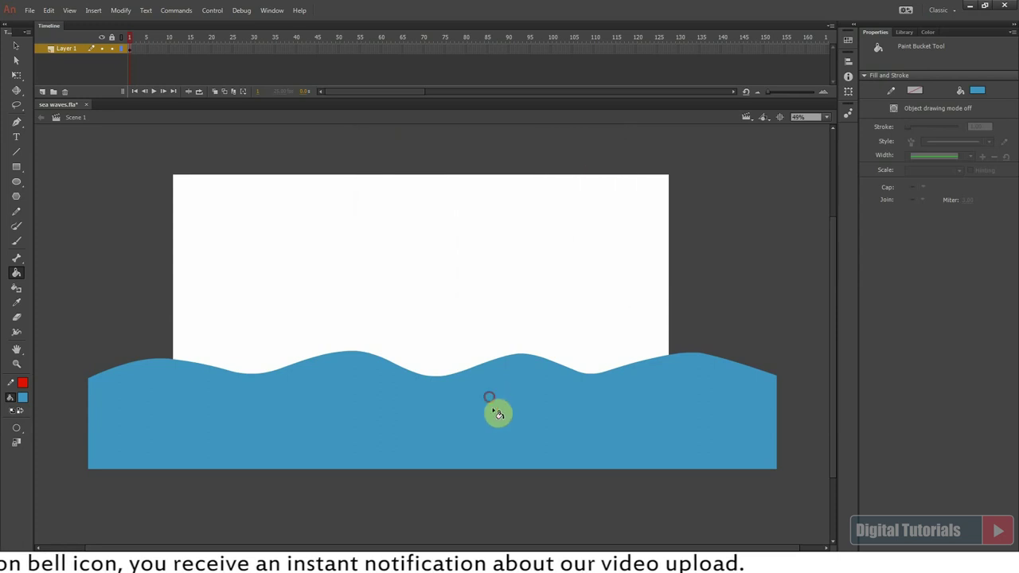
Convert the wave shape to a Graphic symbol named wave
{"action": "key", "text": "v"}
{"action": "left_click", "coordinate": [326, 381]}
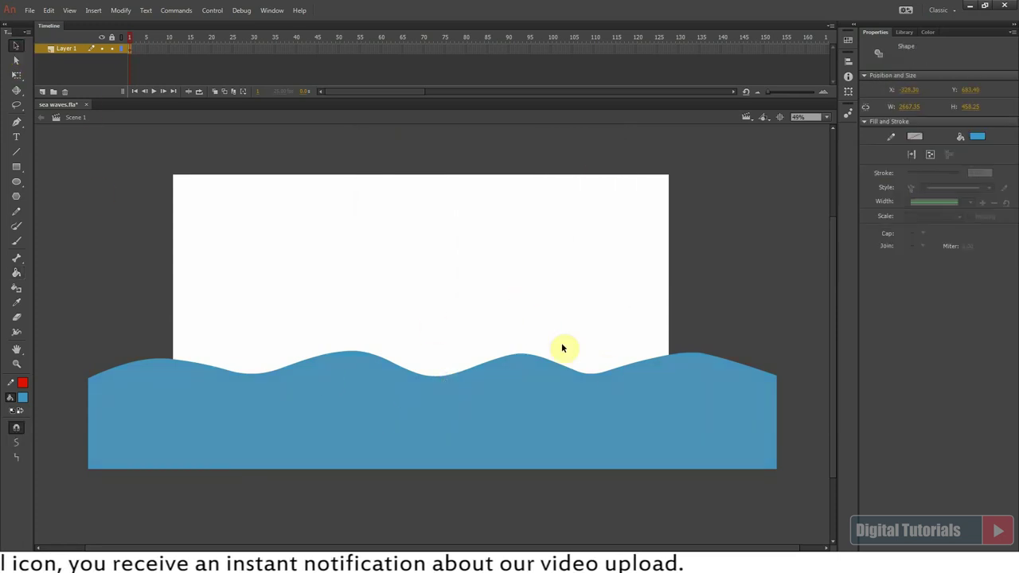
{"action": "key", "text": "F8"}
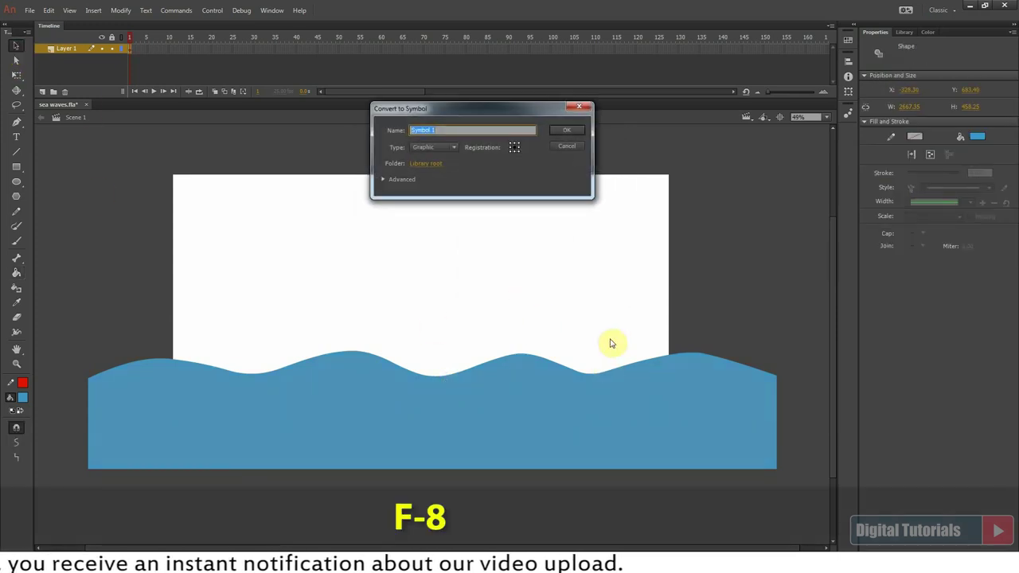
{"action": "type", "text": "wave"}
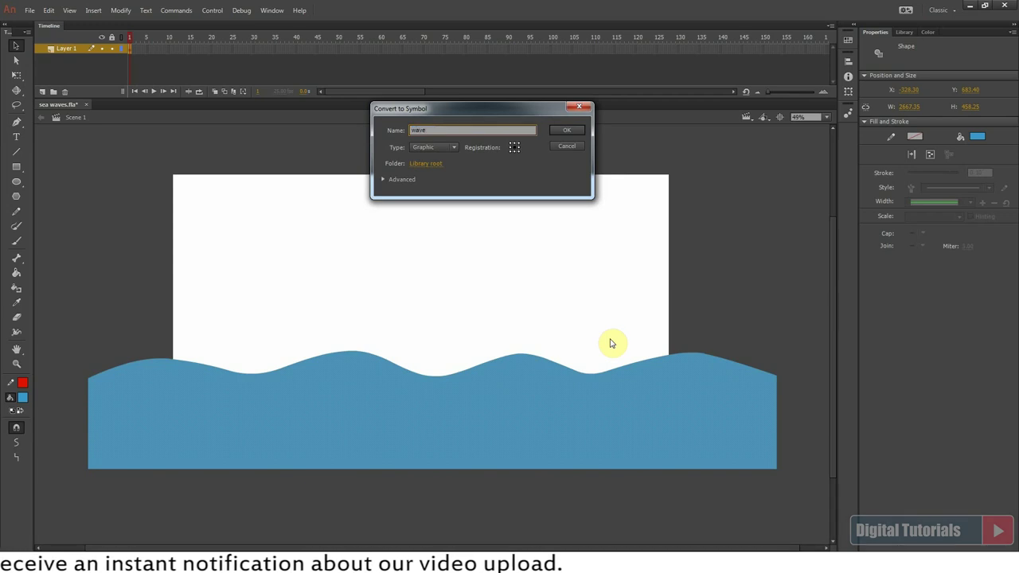
{"action": "left_click", "coordinate": [568, 130]}
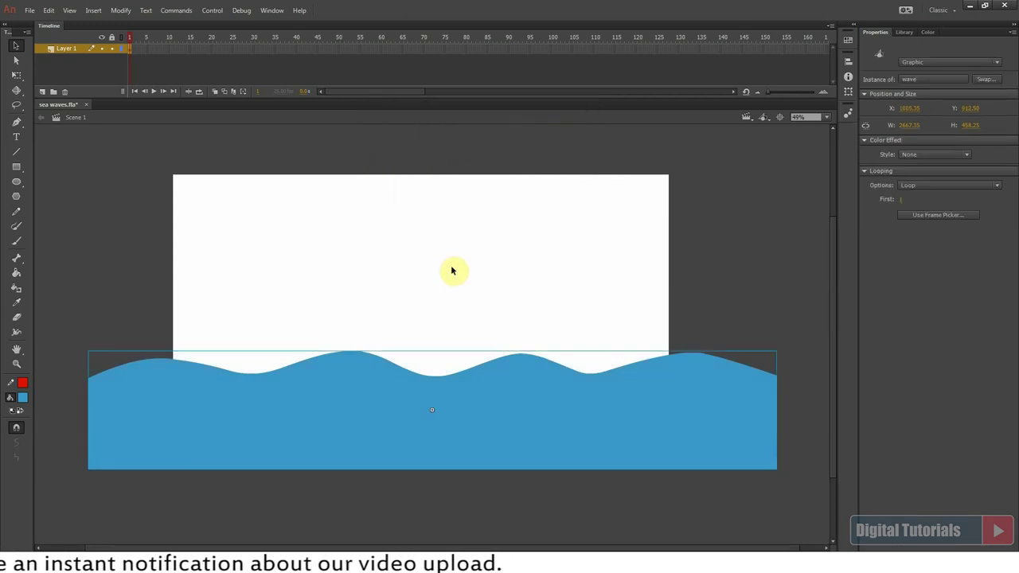
Inside the wave symbol, insert a keyframe at frame 50 and create a shape tween between frames 1 and 50
{"action": "double_click", "coordinate": [412, 396]}
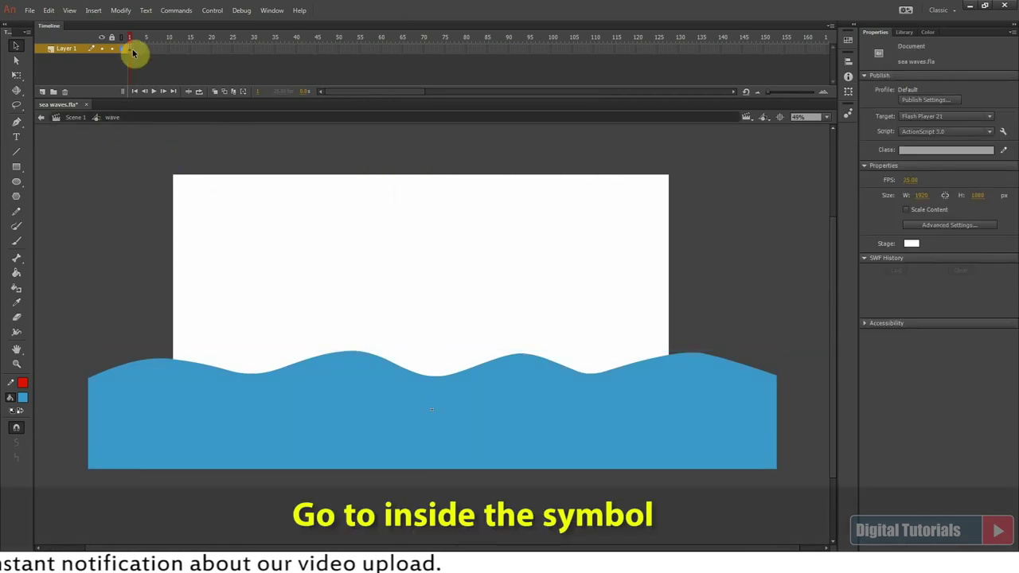
{"action": "left_click", "coordinate": [339, 49]}
{"action": "key", "text": "F6"}
{"action": "right_click", "coordinate": [274, 50]}
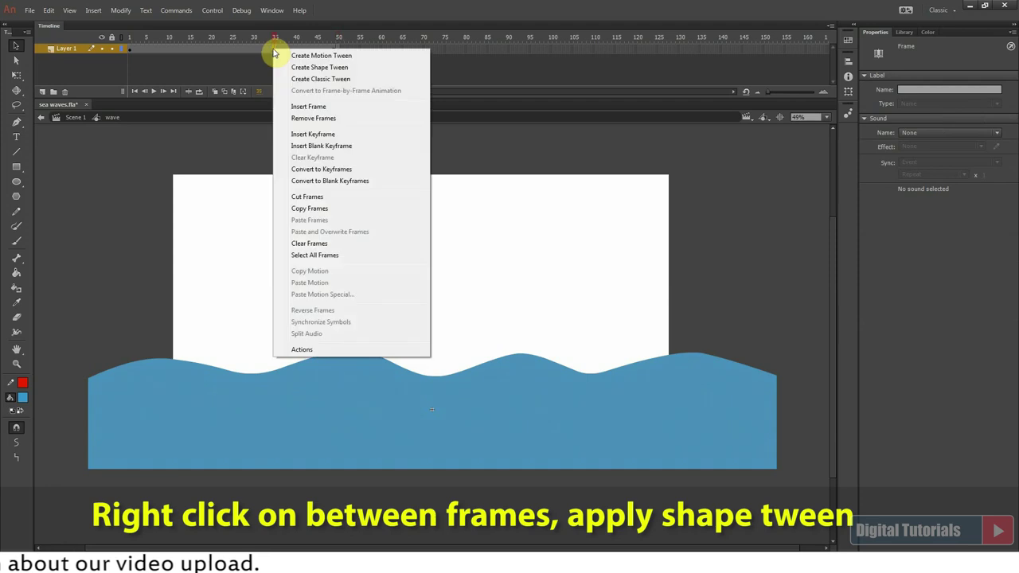
{"action": "left_click", "coordinate": [321, 68]}
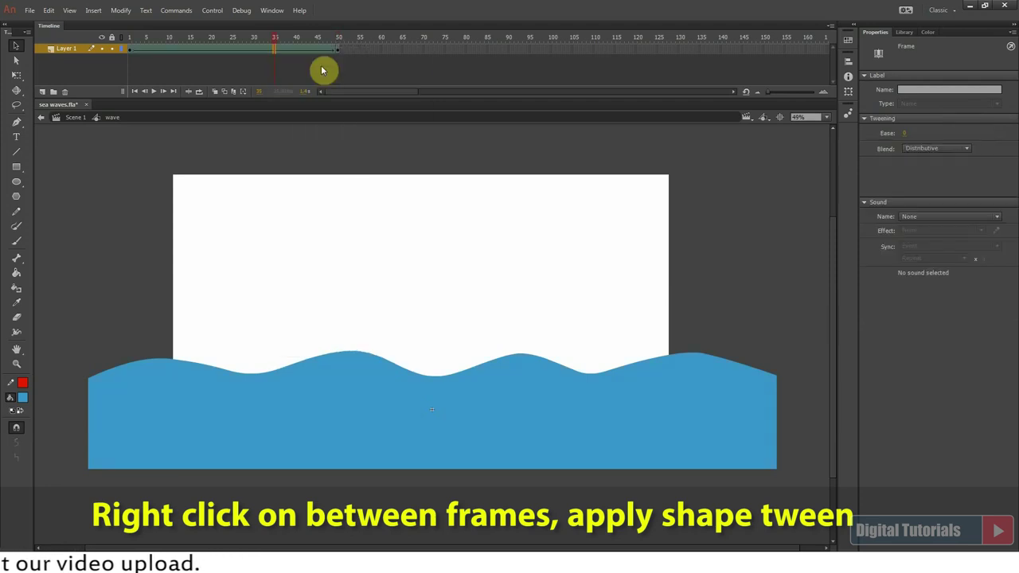
{"action": "left_click_drag", "start_coordinate": [270, 42], "coordinate": [230, 55]}
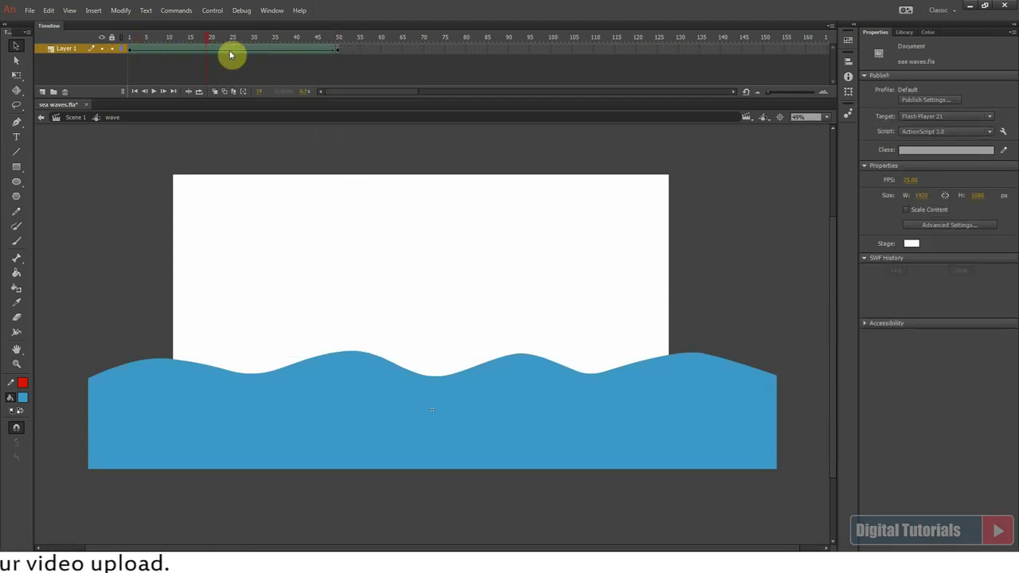
Add a shape hint on frame 1 of the tween and place it on the wave's upper-left corner
{"action": "left_click", "coordinate": [131, 49]}
{"action": "left_click", "coordinate": [121, 10]}
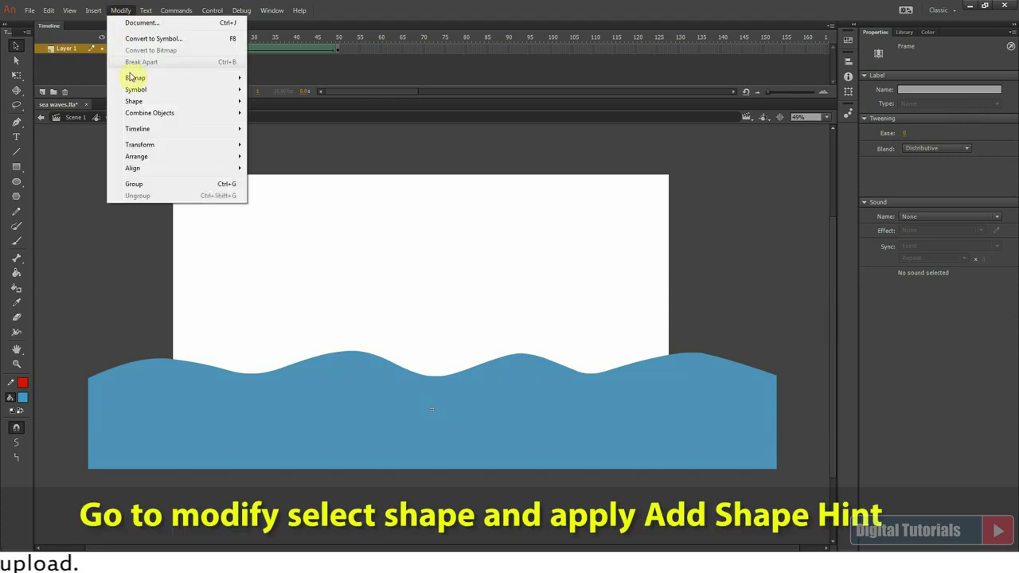
{"action": "mouse_move", "coordinate": [134, 104]}
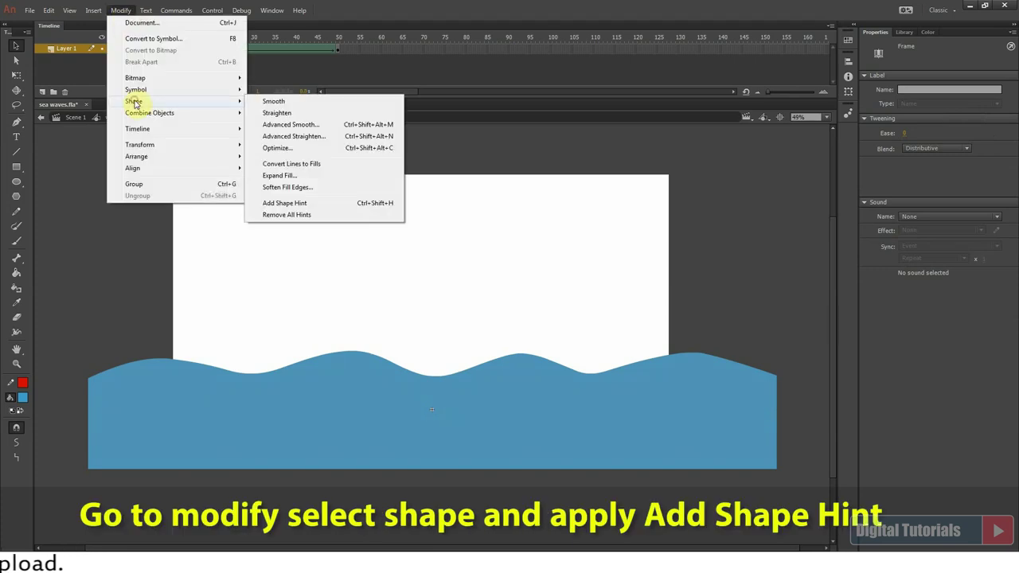
{"action": "left_click", "coordinate": [309, 205]}
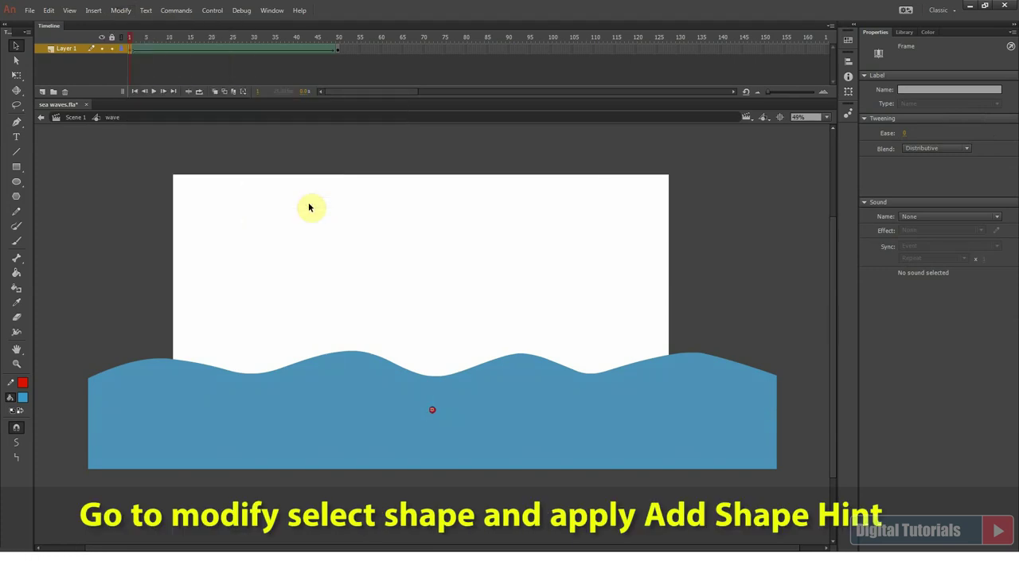
{"action": "left_click_drag", "start_coordinate": [434, 412], "coordinate": [100, 383]}
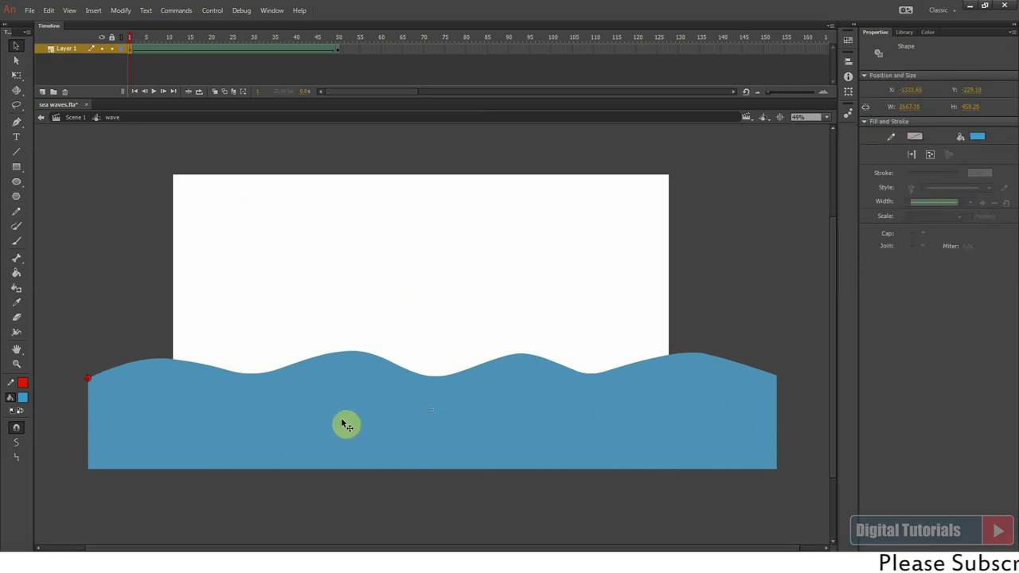
Add three more shape hints on frame 1, placing them on the wave's upper-right, lower-left and lower-right corners
{"action": "left_click_drag", "start_coordinate": [432, 412], "coordinate": [777, 383]}
{"action": "key", "text": "ctrl+shift+h"}
{"action": "left_click_drag", "start_coordinate": [432, 410], "coordinate": [88, 469]}
{"action": "key", "text": "ctrl+shift+h"}
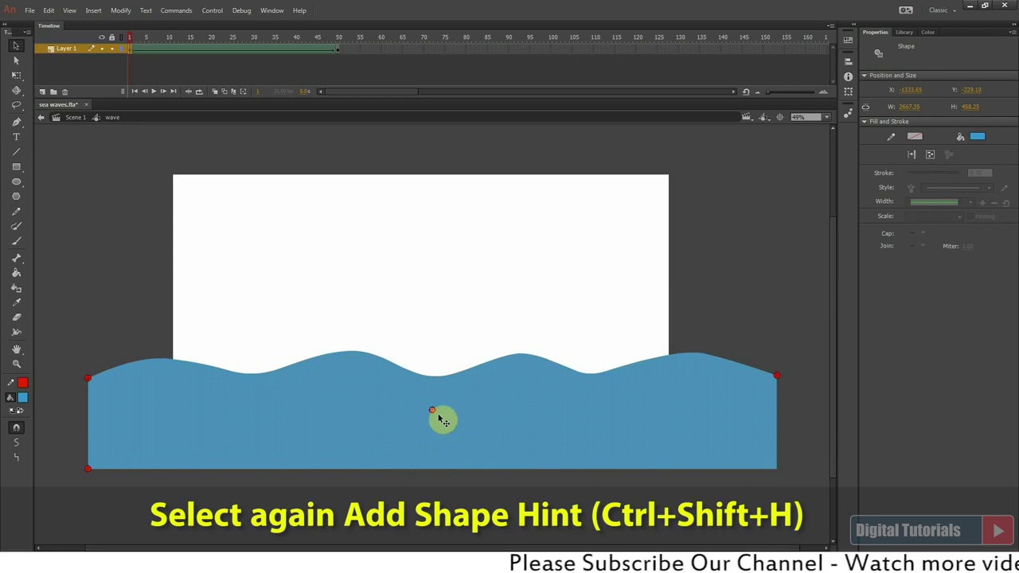
{"action": "left_click_drag", "start_coordinate": [434, 412], "coordinate": [776, 469]}
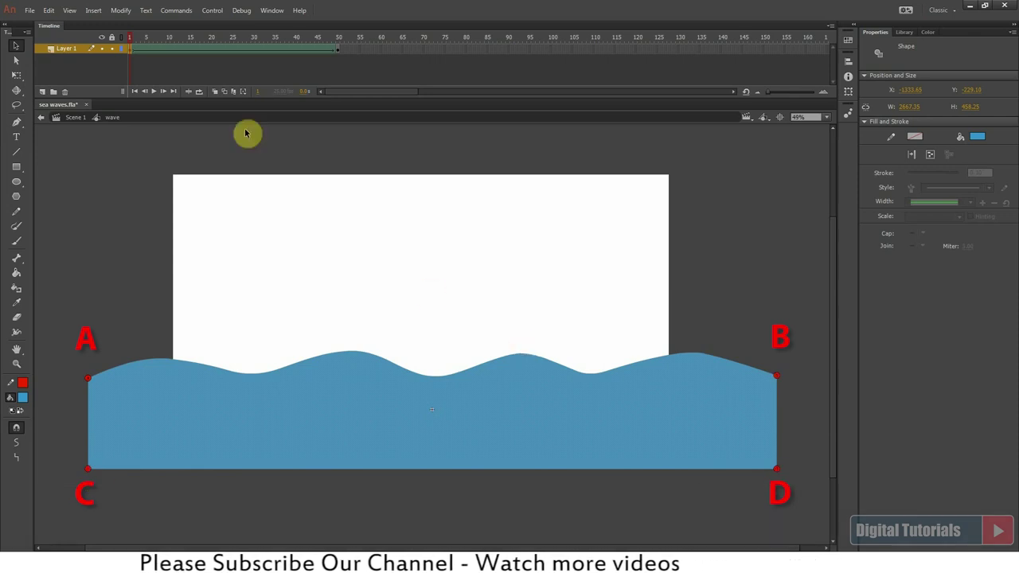
On frame 50, move the four stacked shape hints to the same corners of the wave as on frame 1
{"action": "left_click", "coordinate": [338, 53]}
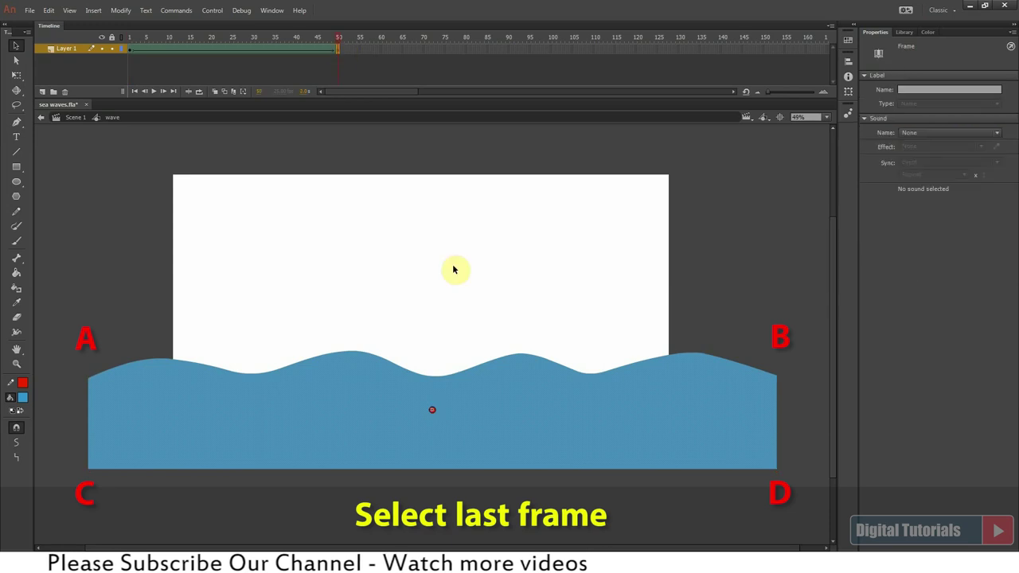
{"action": "left_click", "coordinate": [433, 413]}
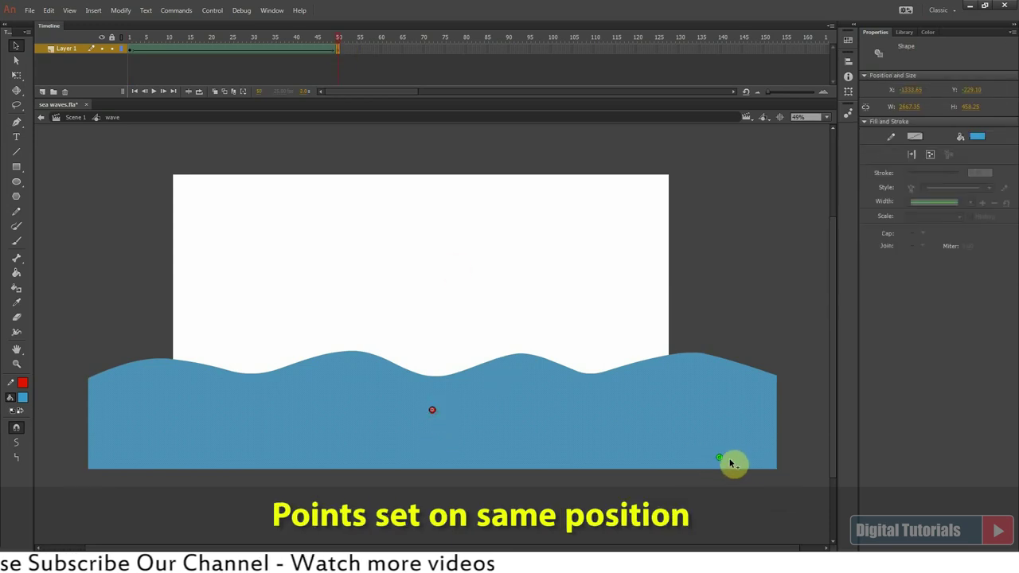
{"action": "left_click_drag", "start_coordinate": [346, 452], "coordinate": [88, 469]}
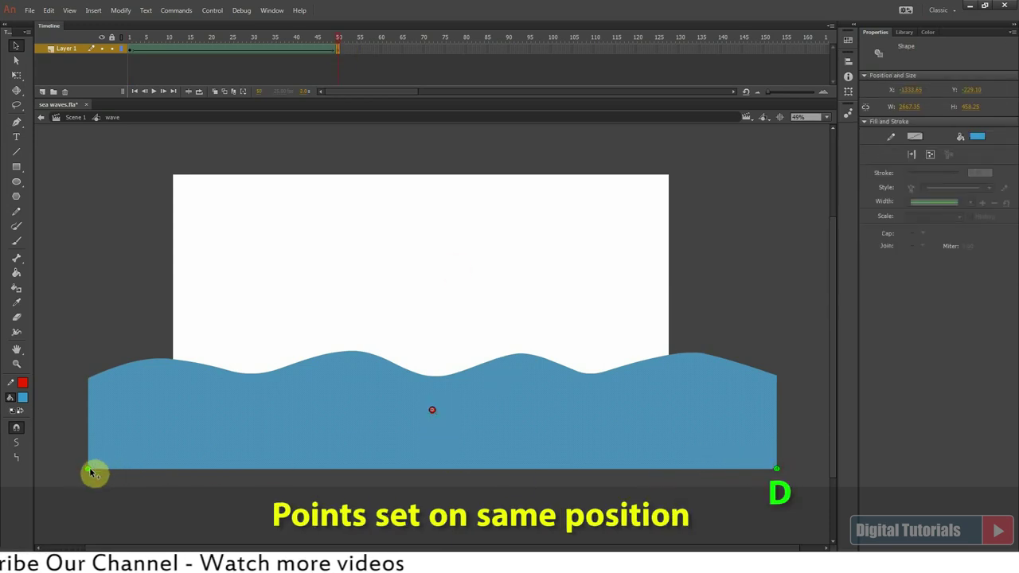
{"action": "left_click_drag", "start_coordinate": [432, 410], "coordinate": [777, 375]}
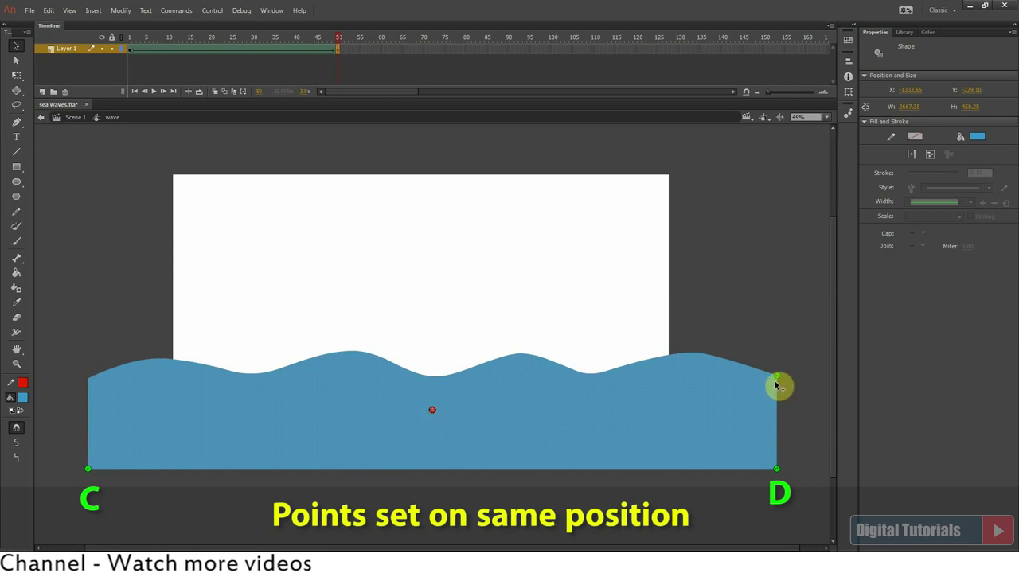
{"action": "left_click_drag", "start_coordinate": [432, 410], "coordinate": [88, 377]}
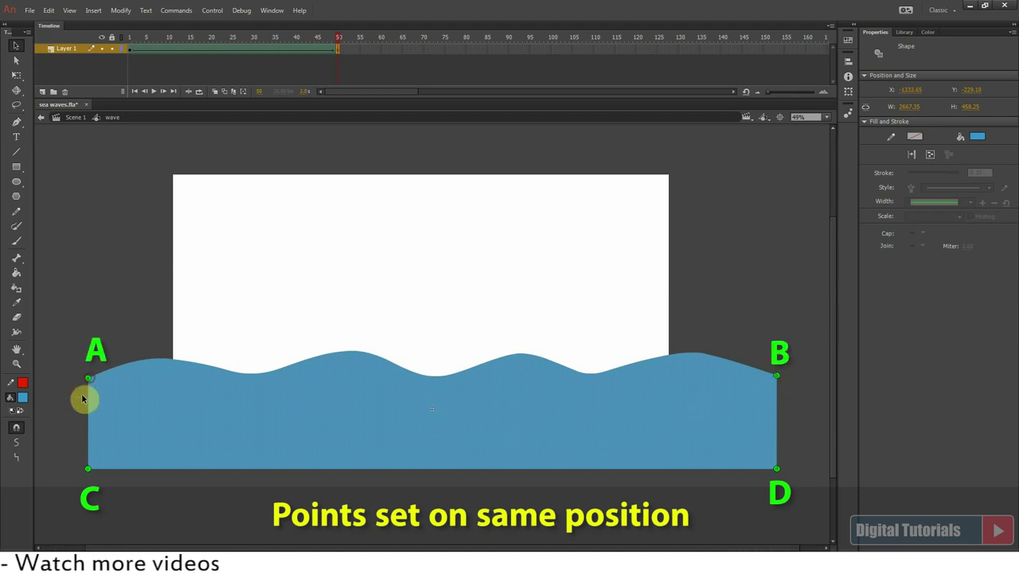
Add a fifth shape hint on the leftmost crest in frame 1 and place it on the rightmost crest in frame 50
{"action": "left_click_drag", "start_coordinate": [341, 41], "coordinate": [119, 77]}
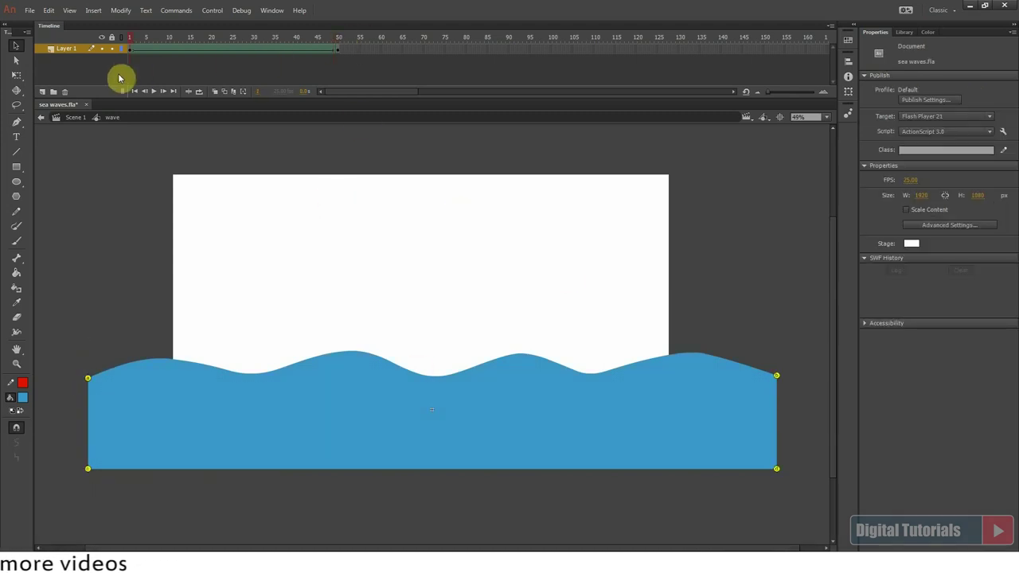
{"action": "left_click", "coordinate": [129, 50]}
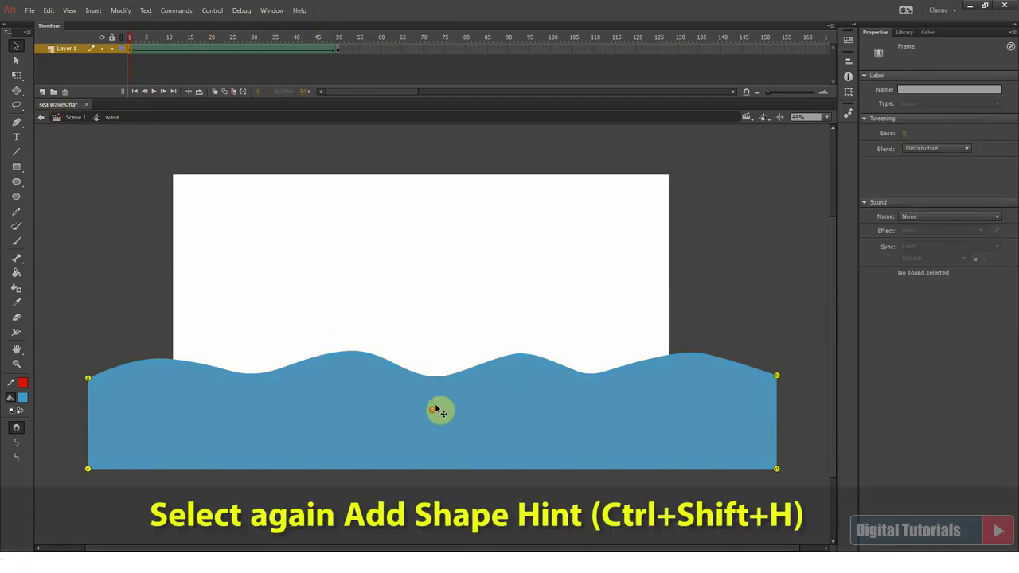
{"action": "left_click_drag", "start_coordinate": [433, 411], "coordinate": [168, 368]}
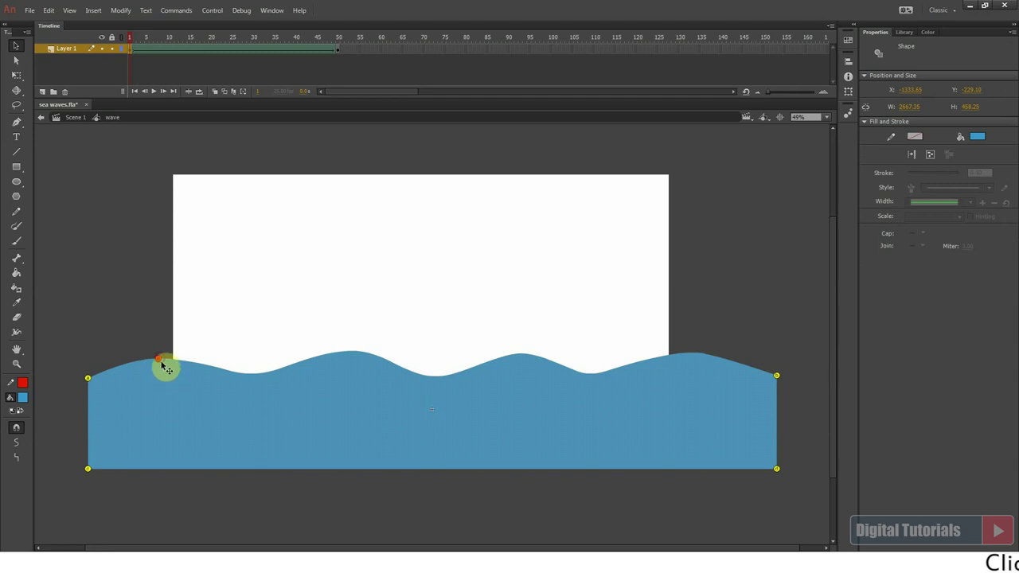
{"action": "left_click", "coordinate": [337, 49]}
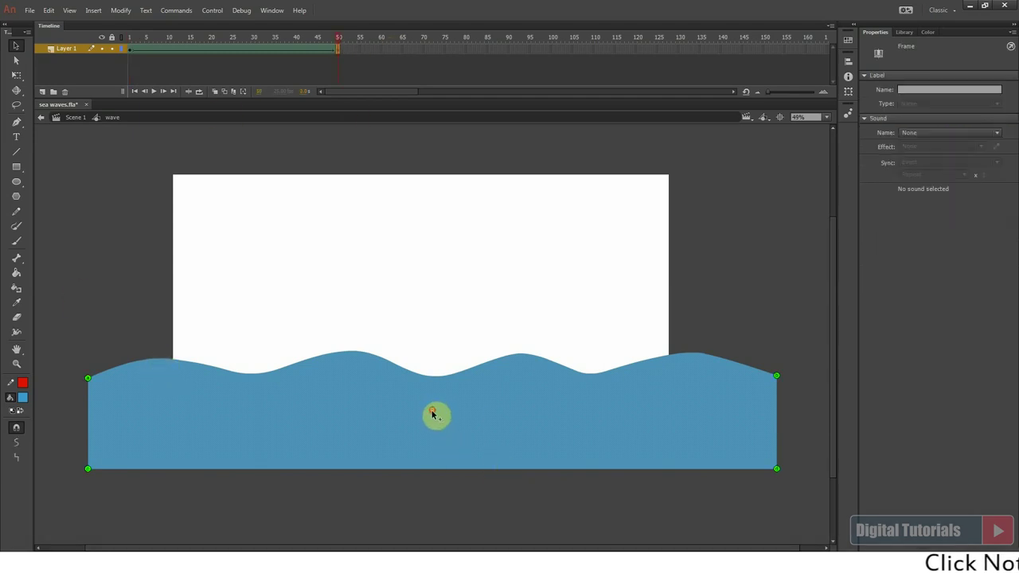
{"action": "left_click_drag", "start_coordinate": [433, 410], "coordinate": [635, 393]}
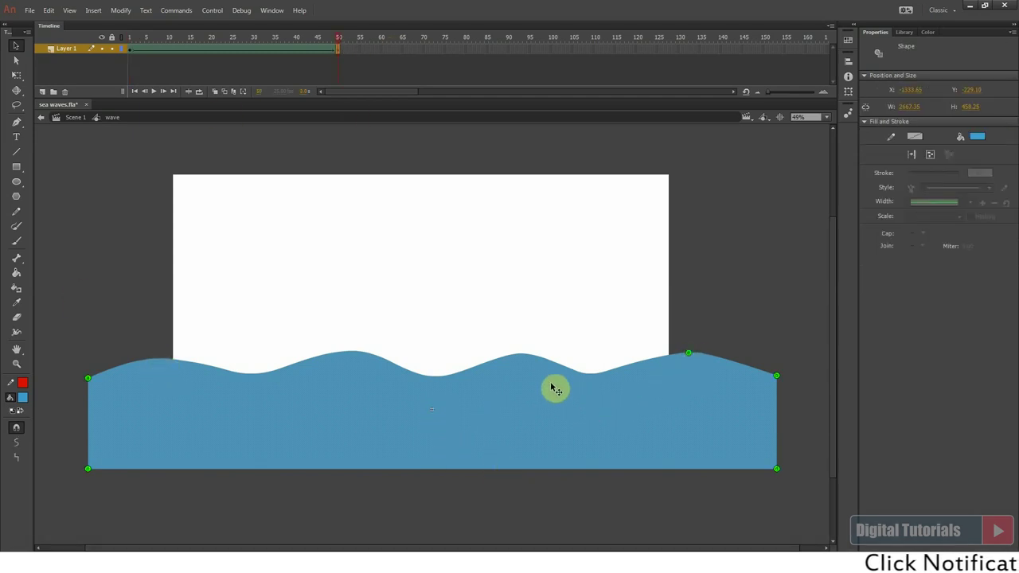
Preview the wave's shape tween and insert frames to lengthen it to about frame 75
{"action": "left_click_drag", "start_coordinate": [129, 42], "coordinate": [337, 60]}
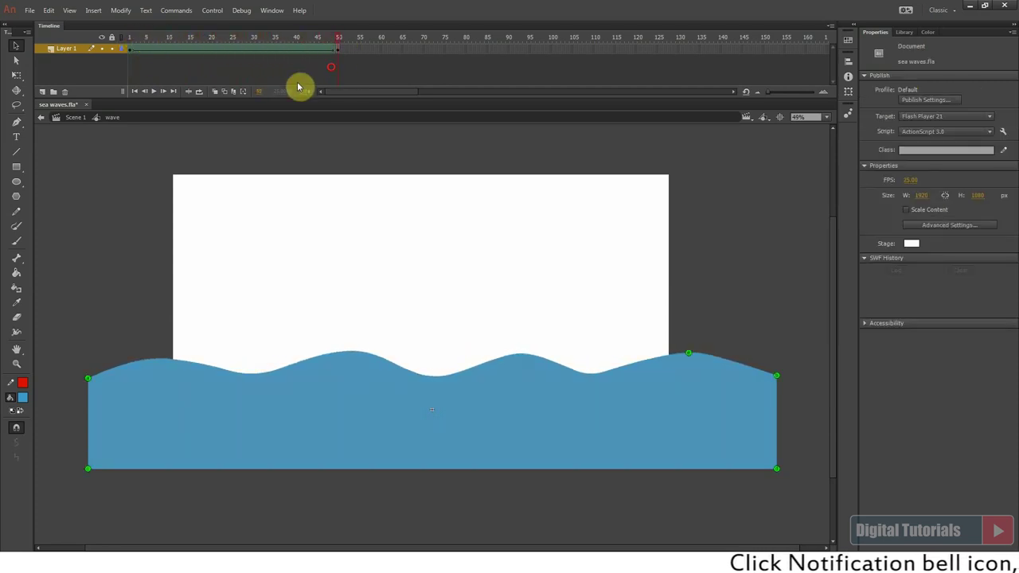
{"action": "left_click", "coordinate": [154, 92]}
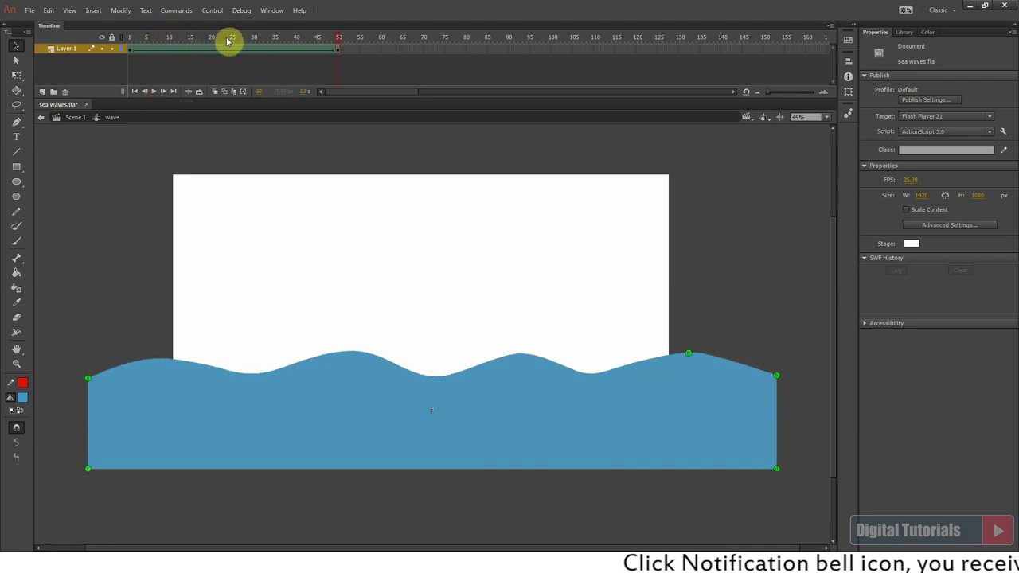
{"action": "key", "text": "F5"}
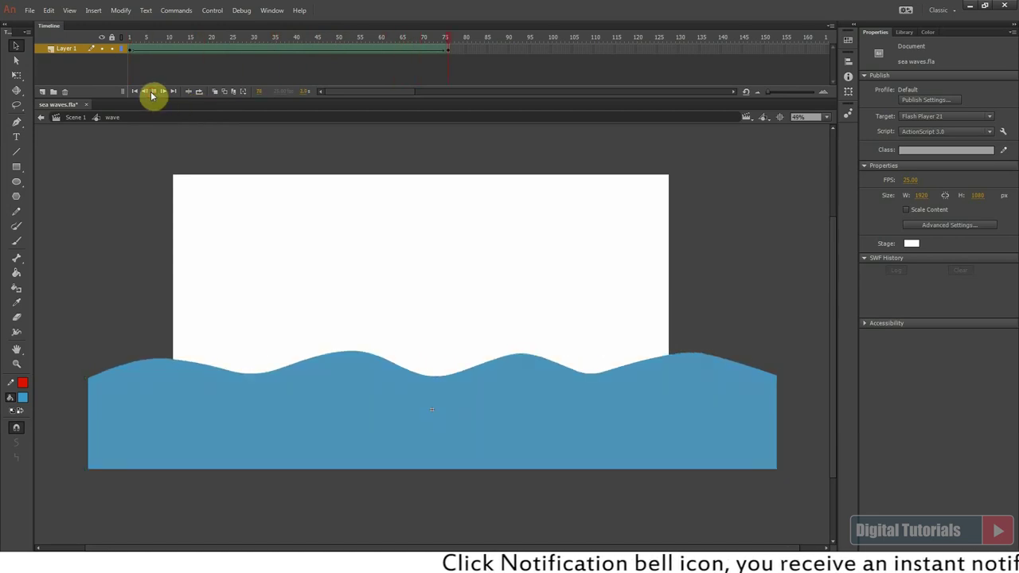
{"action": "left_click", "coordinate": [220, 16]}
{"action": "left_click", "coordinate": [237, 170]}
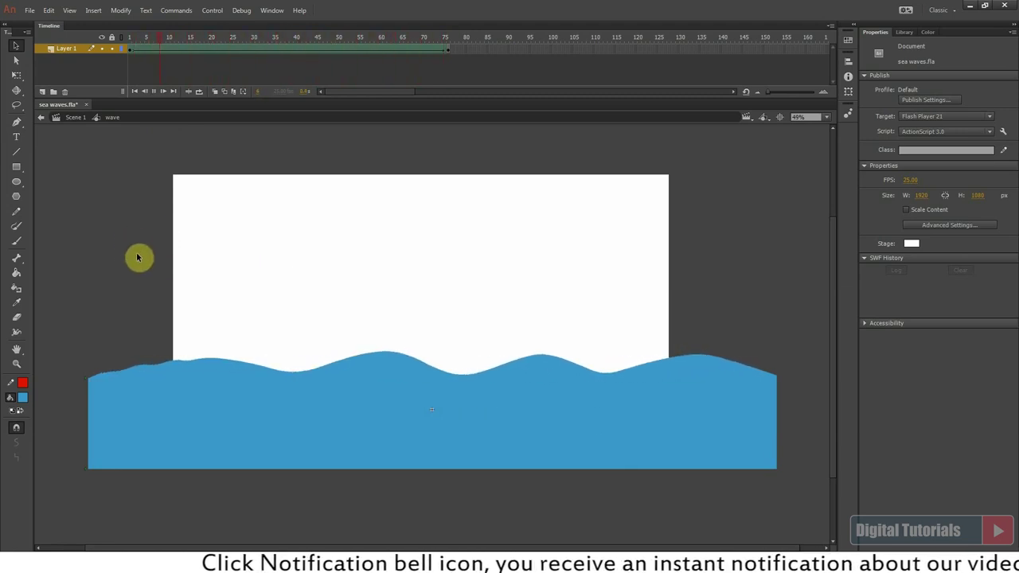
Apply an ease-in to the wave's shape tween and play the animation to check its motion
{"action": "left_click", "coordinate": [257, 51]}
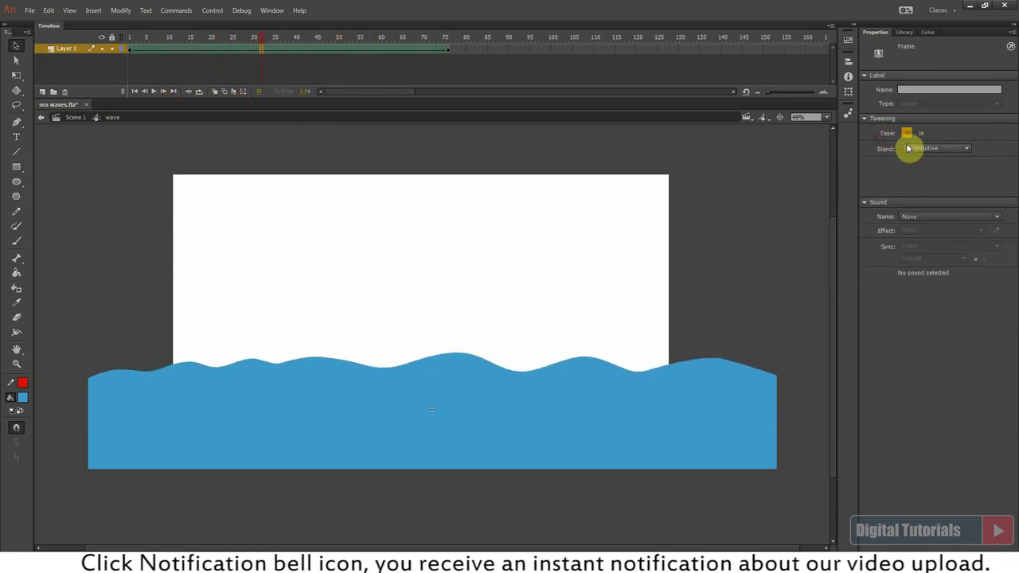
{"action": "left_click", "coordinate": [139, 86]}
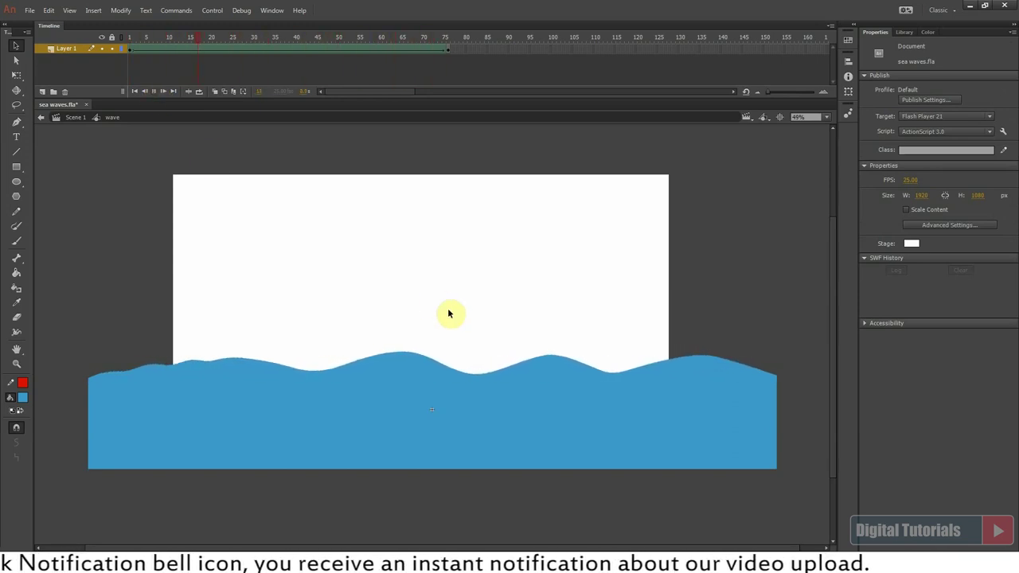
{"action": "left_click", "coordinate": [288, 51]}
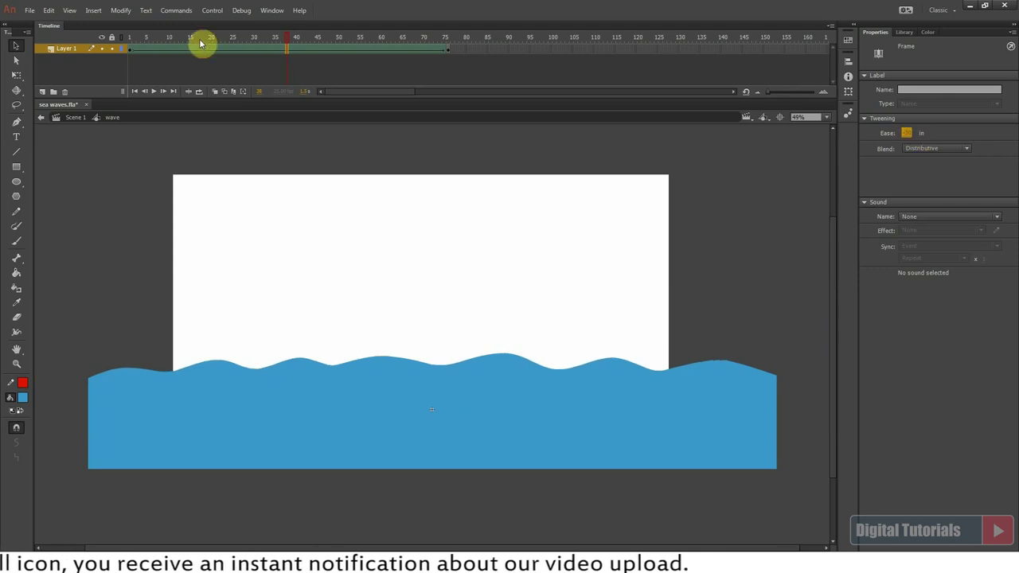
{"action": "left_click_drag", "start_coordinate": [201, 40], "coordinate": [99, 53]}
{"action": "left_click", "coordinate": [156, 91]}
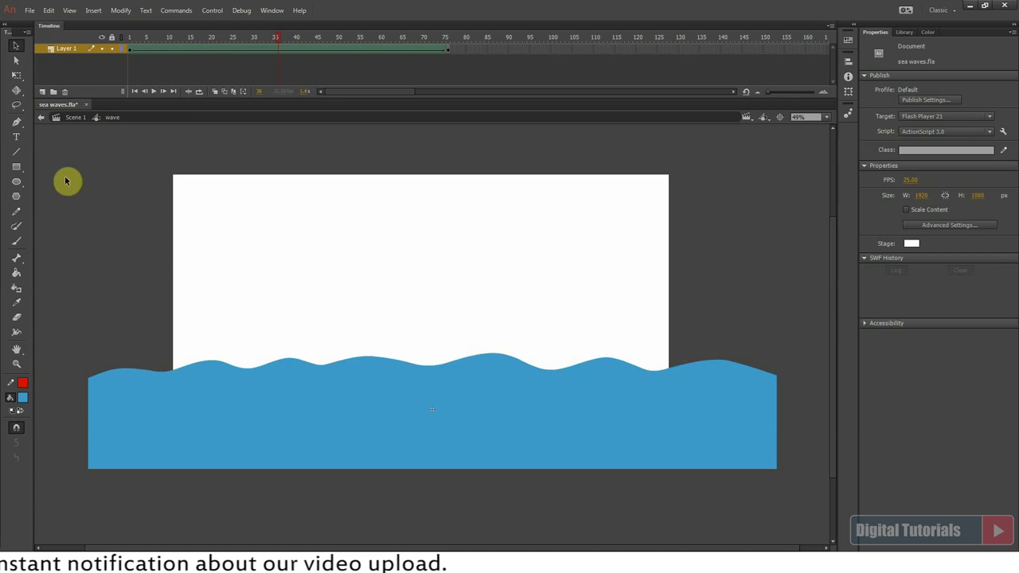
Return to Scene 1, extend the wave layer to frame 200 and play the scene
{"action": "left_click", "coordinate": [72, 118]}
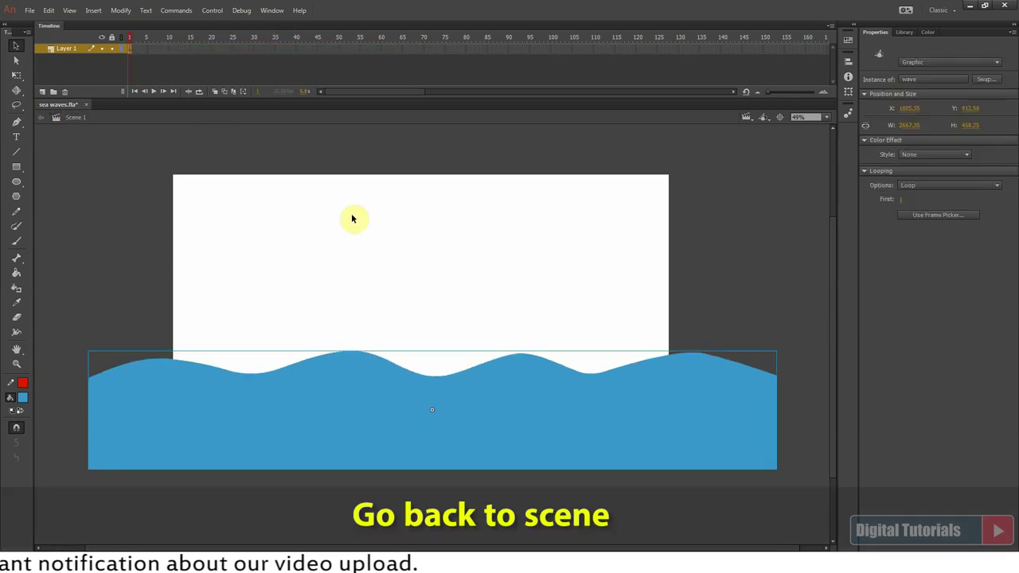
{"action": "left_click", "coordinate": [348, 409]}
{"action": "left_click_drag", "start_coordinate": [421, 96], "coordinate": [449, 98]}
{"action": "left_click", "coordinate": [716, 49]}
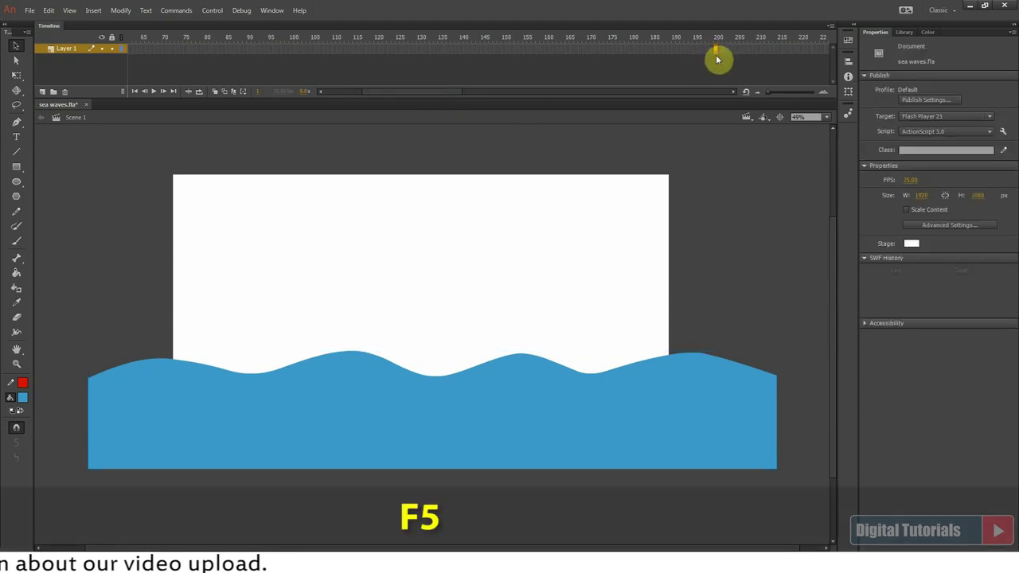
{"action": "key", "text": "F5"}
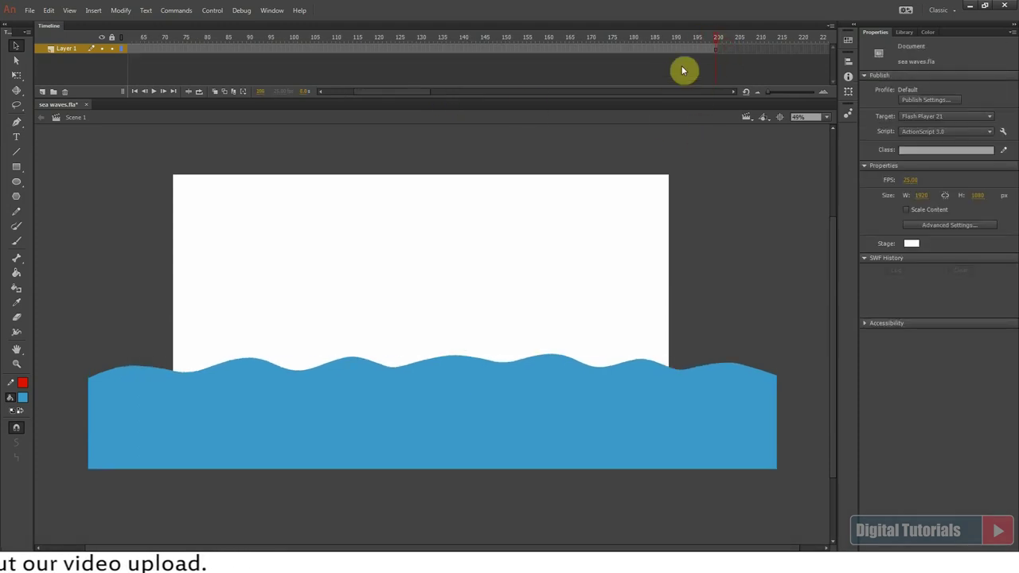
{"action": "key", "text": "Return"}
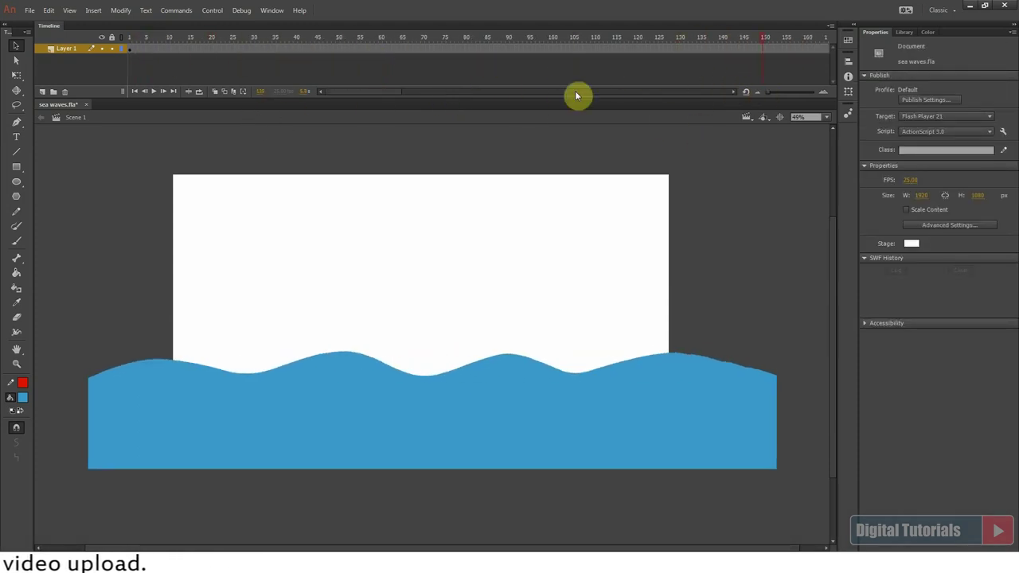
Move the wave instance up to about the middle of the stage, paste a copy and place it slightly lower
{"action": "left_click", "coordinate": [430, 412]}
{"action": "left_click_drag", "start_coordinate": [403, 451], "coordinate": [457, 356]}
{"action": "key", "text": "q"}
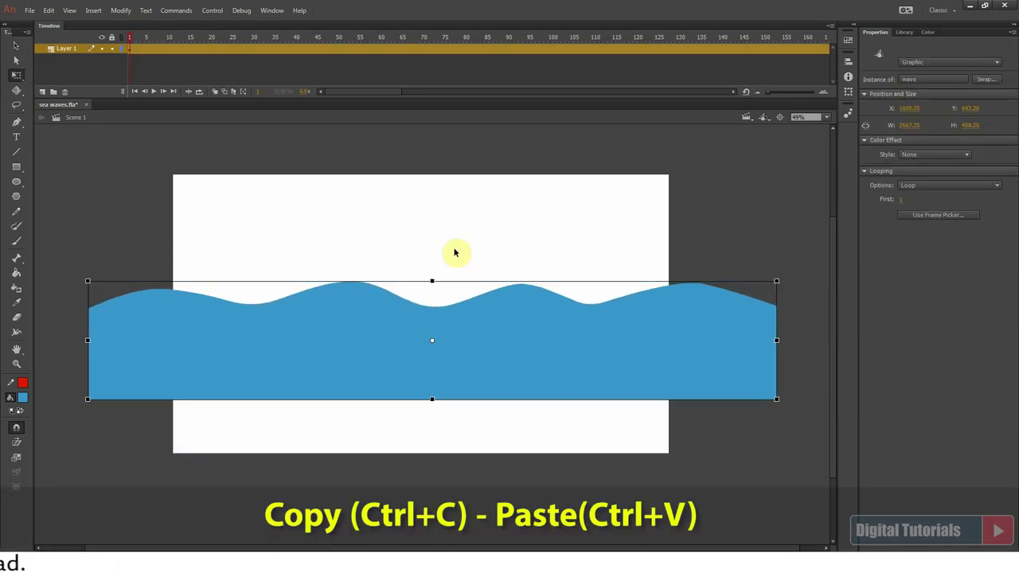
{"action": "key", "text": "ctrl+v"}
{"action": "left_click_drag", "start_coordinate": [458, 292], "coordinate": [354, 371]}
Set the lower wave copy's brightness to -10% and its first loop frame to 10
{"action": "left_click", "coordinate": [929, 154]}
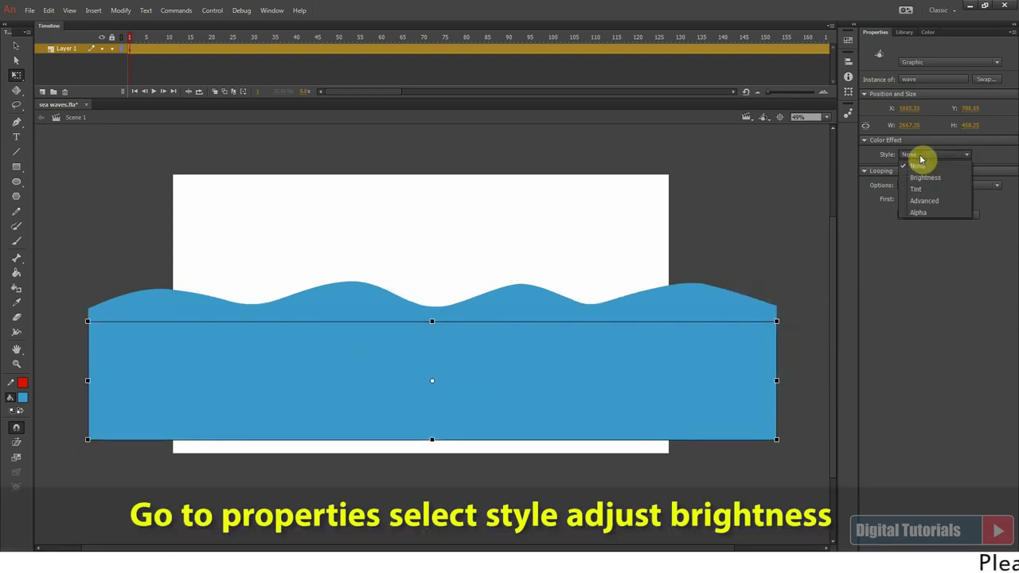
{"action": "left_click", "coordinate": [923, 174]}
{"action": "left_click_drag", "start_coordinate": [926, 171], "coordinate": [934, 172]}
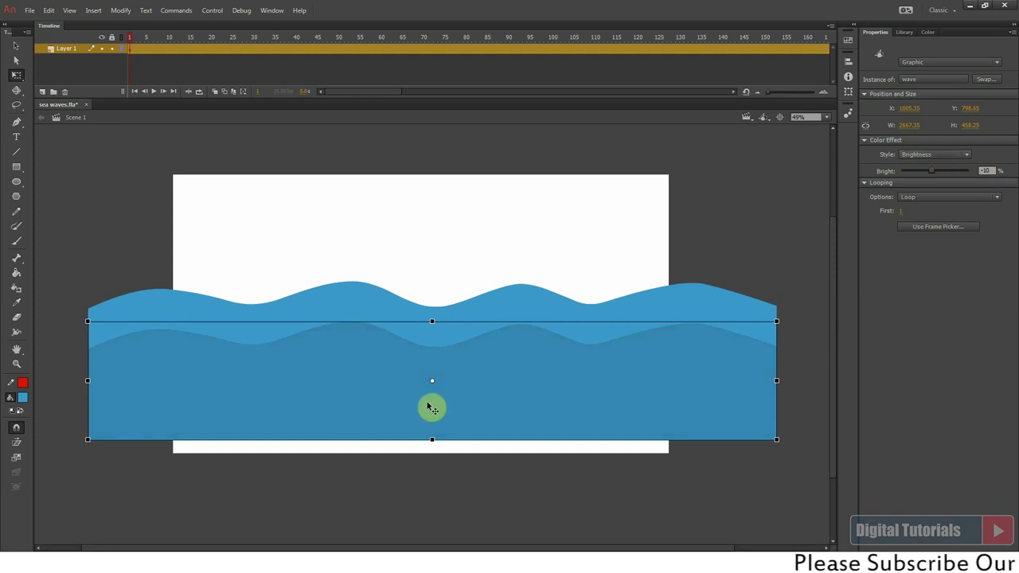
{"action": "left_click_drag", "start_coordinate": [469, 383], "coordinate": [484, 370]}
{"action": "left_click", "coordinate": [505, 266]}
{"action": "left_click", "coordinate": [501, 355]}
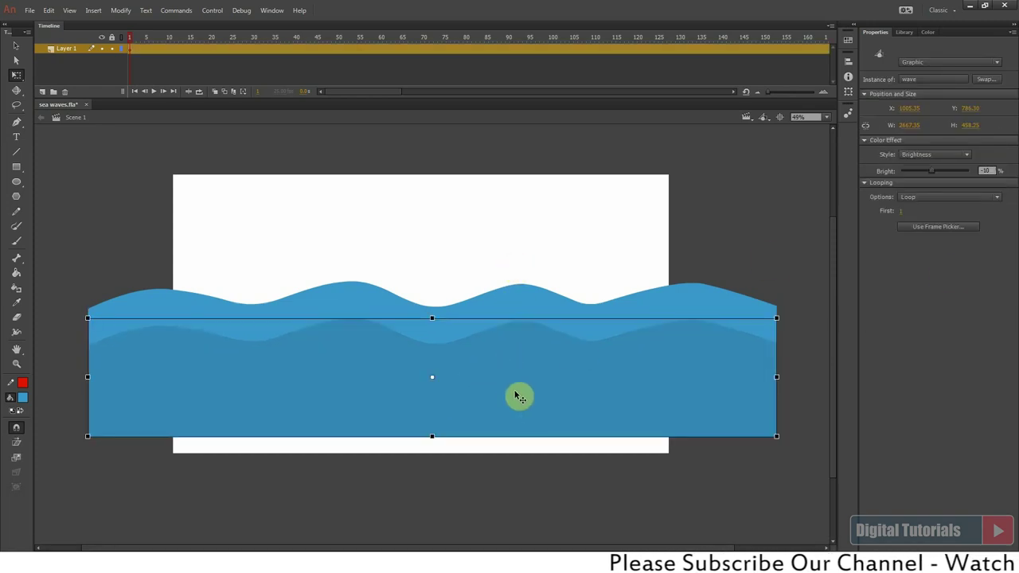
{"action": "left_click", "coordinate": [900, 211]}
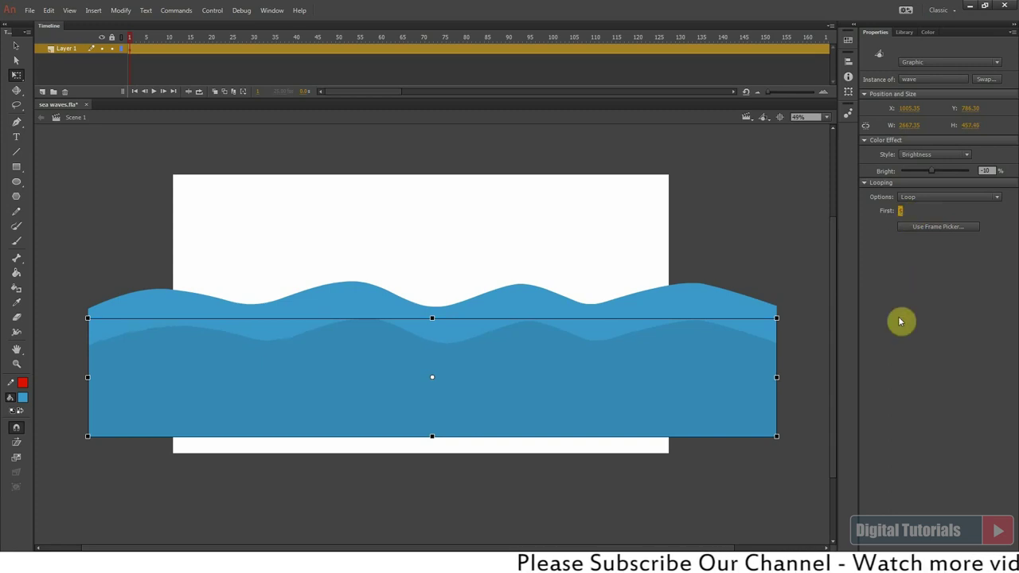
{"action": "left_click", "coordinate": [516, 254]}
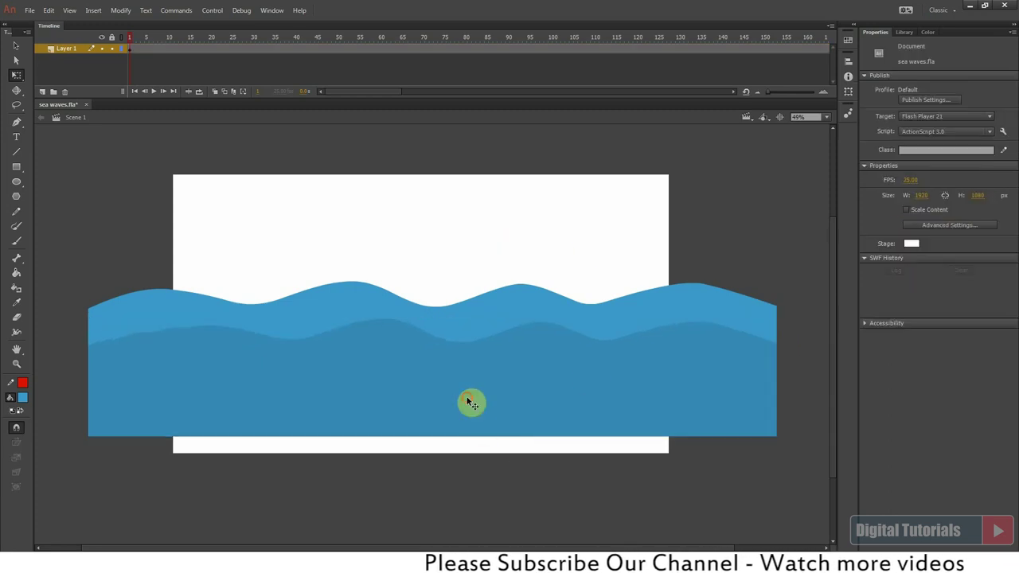
Duplicate the darker wave as a third row below it and set its brightness to -20%
{"action": "left_click", "coordinate": [471, 403]}
{"action": "left_click_drag", "start_coordinate": [462, 337], "coordinate": [469, 406]}
{"action": "left_click_drag", "start_coordinate": [993, 171], "coordinate": [963, 171]}
{"action": "type", "text": "-20"}
{"action": "key", "text": "Return"}
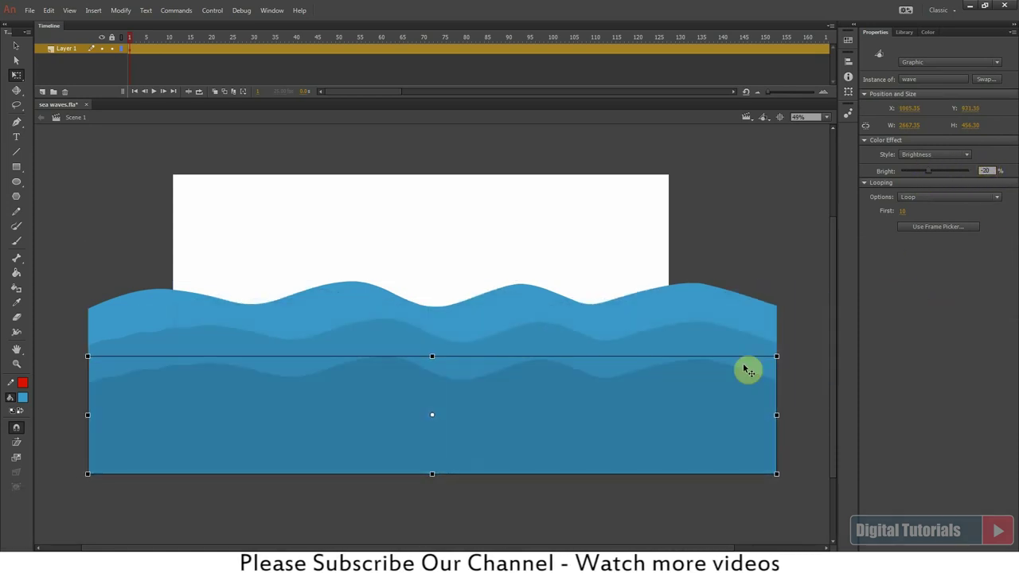
Scale up the second and third waves progressively and set the third wave's first loop frame to 20
{"action": "left_click_drag", "start_coordinate": [776, 474], "coordinate": [823, 482]}
{"action": "left_click", "coordinate": [723, 346]}
{"action": "left_click_drag", "start_coordinate": [776, 436], "coordinate": [792, 442]}
{"action": "left_click", "coordinate": [528, 404]}
{"action": "left_click", "coordinate": [902, 211]}
{"action": "type", "text": "20"}
{"action": "key", "text": "Return"}
{"action": "left_click", "coordinate": [499, 234]}
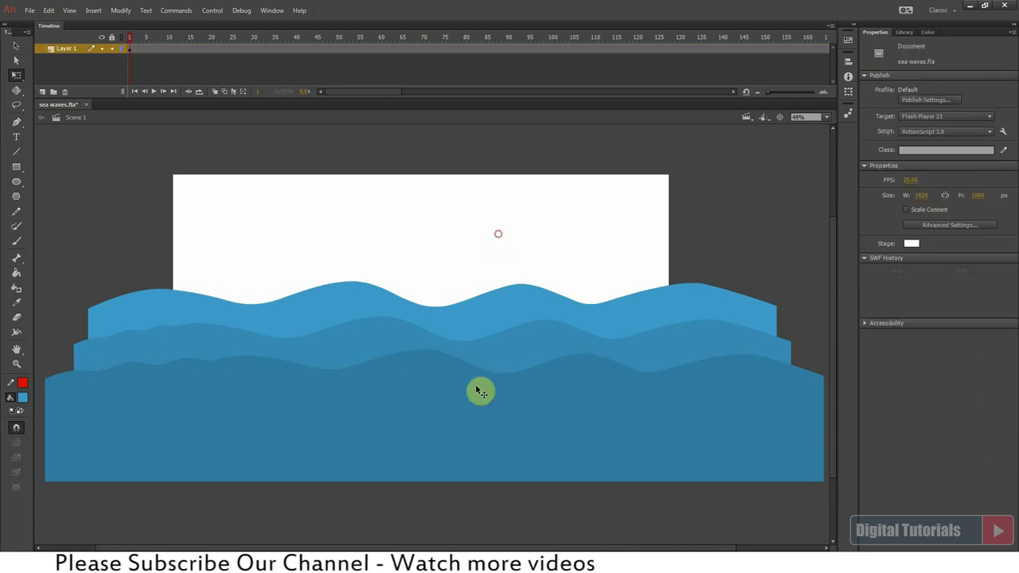
Duplicate the third wave, place the copy below it as a fourth row and set its brightness to -30%
{"action": "left_click", "coordinate": [121, 49]}
{"action": "left_click", "coordinate": [121, 49]}
{"action": "left_click", "coordinate": [457, 423]}
{"action": "left_click_drag", "start_coordinate": [471, 410], "coordinate": [533, 331], "text": "alt"}
{"action": "left_click_drag", "start_coordinate": [435, 364], "coordinate": [372, 486]}
{"action": "left_click_drag", "start_coordinate": [928, 170], "coordinate": [925, 171]}
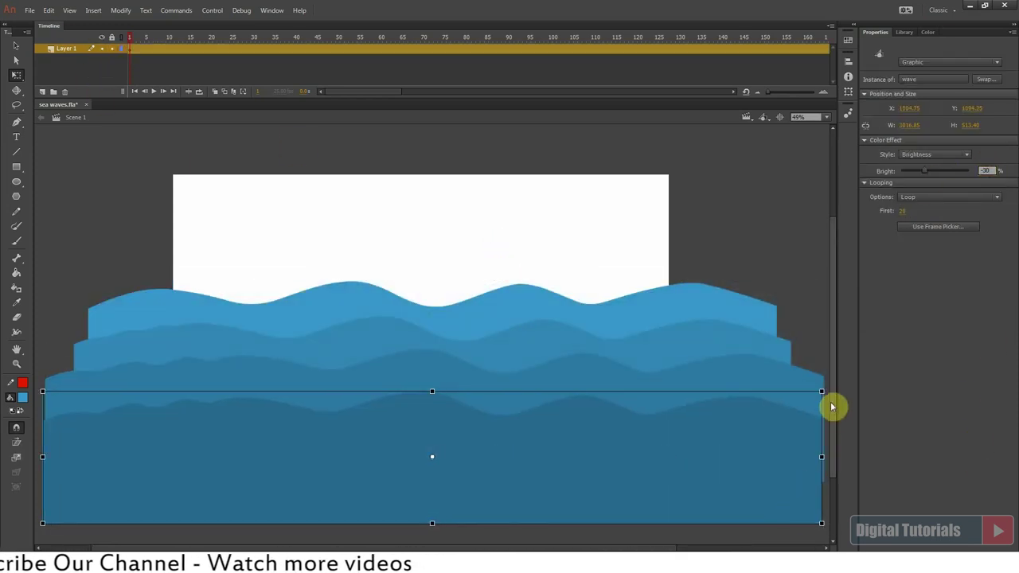
Enlarge the fourth wave so it is wider than the third and set its first loop frame to 30
{"action": "key", "text": "ctrl+minus"}
{"action": "key", "text": "ctrl+equal"}
{"action": "left_click_drag", "start_coordinate": [680, 464], "coordinate": [701, 467]}
{"action": "left_click", "coordinate": [903, 211]}
{"action": "type", "text": "30"}
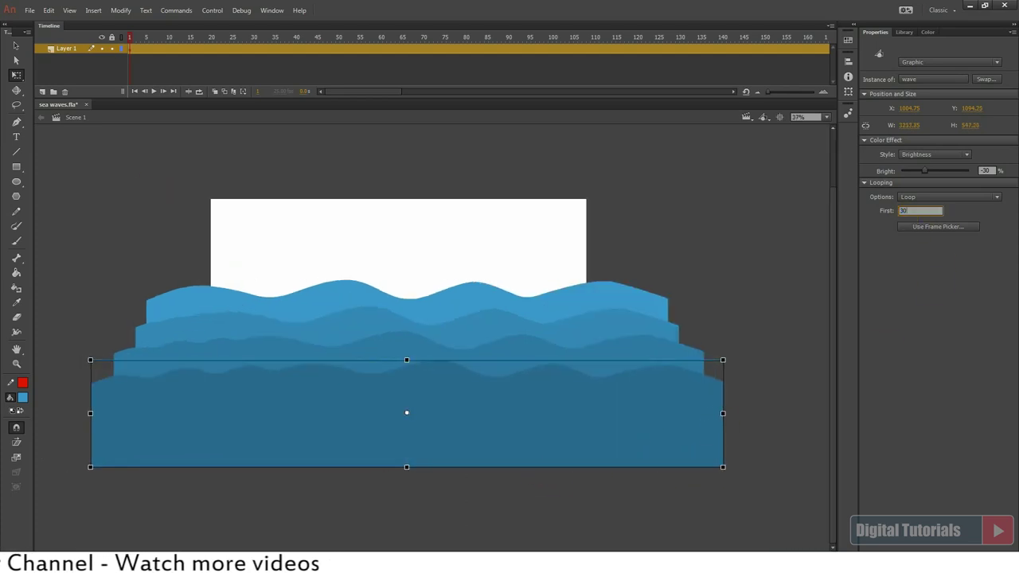
Duplicate the fourth wave as a fifth row slightly lower and set its brightness to -40%
{"action": "left_click_drag", "start_coordinate": [443, 429], "coordinate": [447, 463]}
{"action": "type", "text": "-40"}
{"action": "key", "text": "Return"}
Enlarge and center the fifth wave beneath the others and set its first loop frame to 40
{"action": "left_click_drag", "start_coordinate": [730, 501], "coordinate": [774, 514]}
{"action": "left_click_drag", "start_coordinate": [535, 453], "coordinate": [479, 443]}
{"action": "left_click", "coordinate": [904, 212]}
{"action": "type", "text": "40"}
{"action": "left_click", "coordinate": [460, 330]}
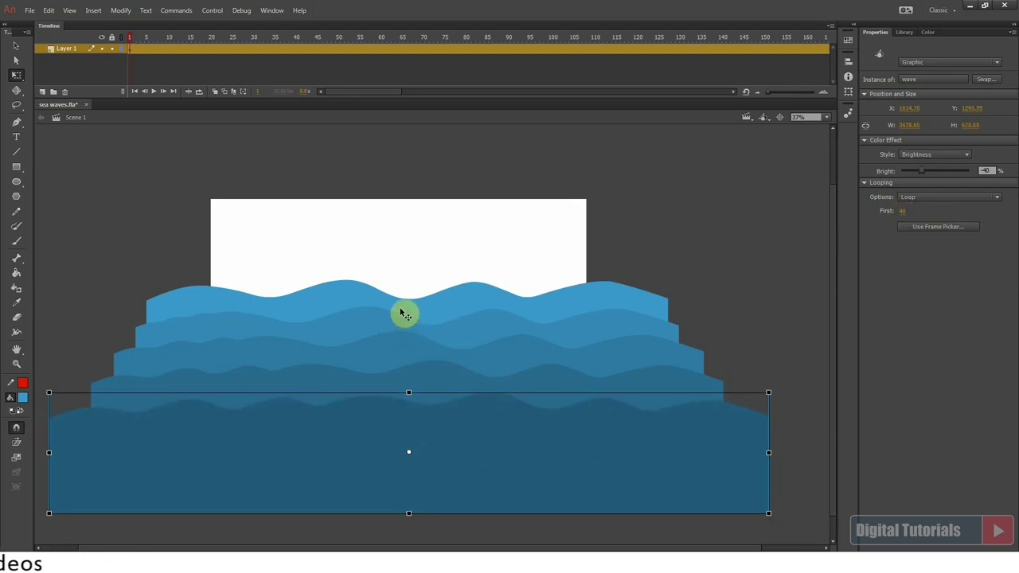
Flatten the backmost wave and adjust the heights and spacing of the waves in front of it to suggest depth
{"action": "left_click", "coordinate": [404, 314]}
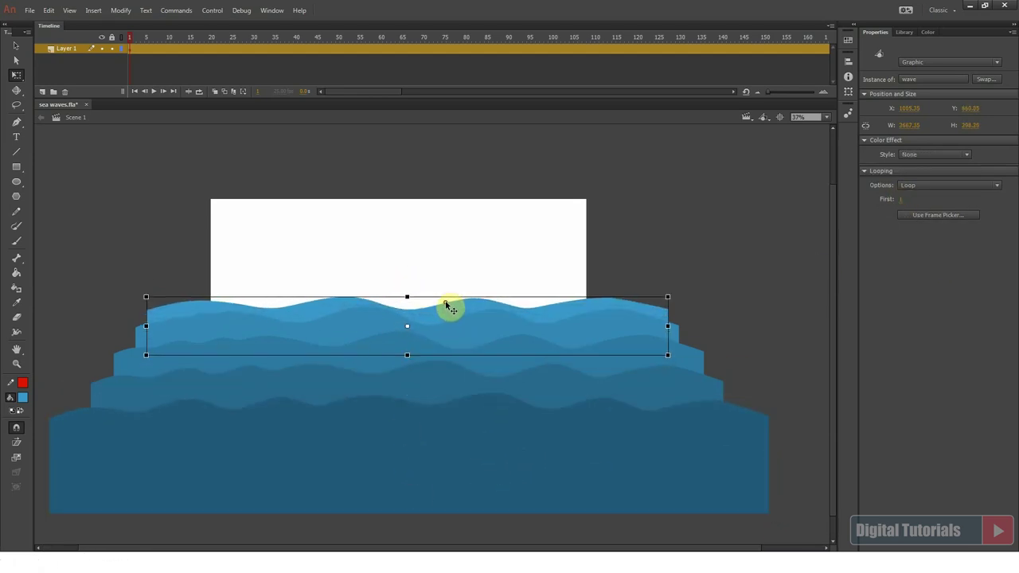
{"action": "left_click", "coordinate": [414, 353]}
{"action": "left_click", "coordinate": [436, 360]}
{"action": "left_click_drag", "start_coordinate": [468, 341], "coordinate": [413, 346]}
{"action": "left_click_drag", "start_coordinate": [433, 379], "coordinate": [410, 382]}
{"action": "left_click", "coordinate": [417, 410]}
{"action": "left_click_drag", "start_coordinate": [413, 310], "coordinate": [414, 312]}
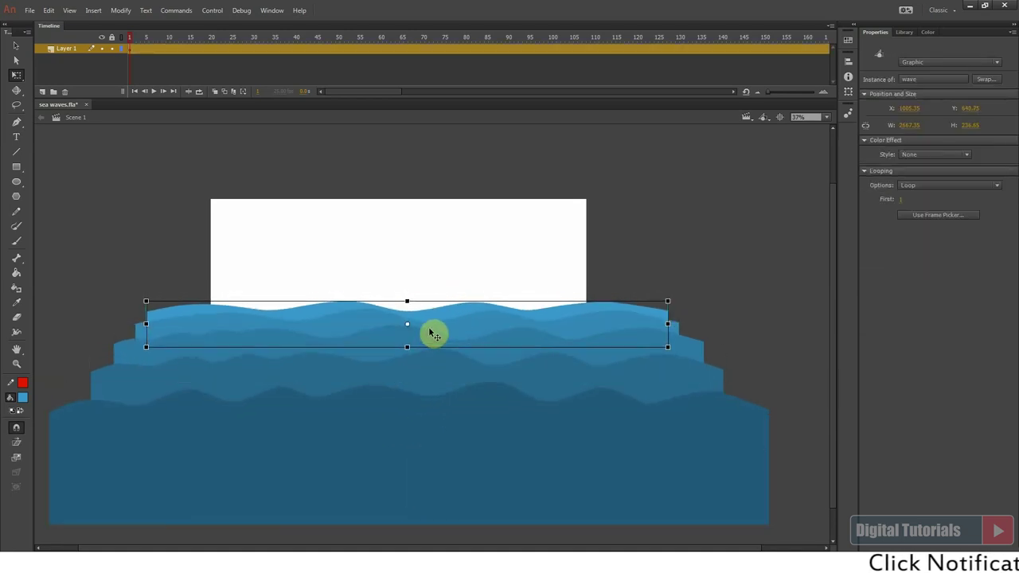
Nudge the frontmost wave slightly up to tighten its spacing with the row behind
{"action": "left_click", "coordinate": [432, 336]}
{"action": "left_click", "coordinate": [419, 369]}
{"action": "left_click", "coordinate": [467, 433]}
{"action": "key", "text": "shift+Up"}
{"action": "key", "text": "shift+Up"}
Paste a copy of the front wave as a sixth row and set its brightness to -50%
{"action": "key", "text": "ctrl+c"}
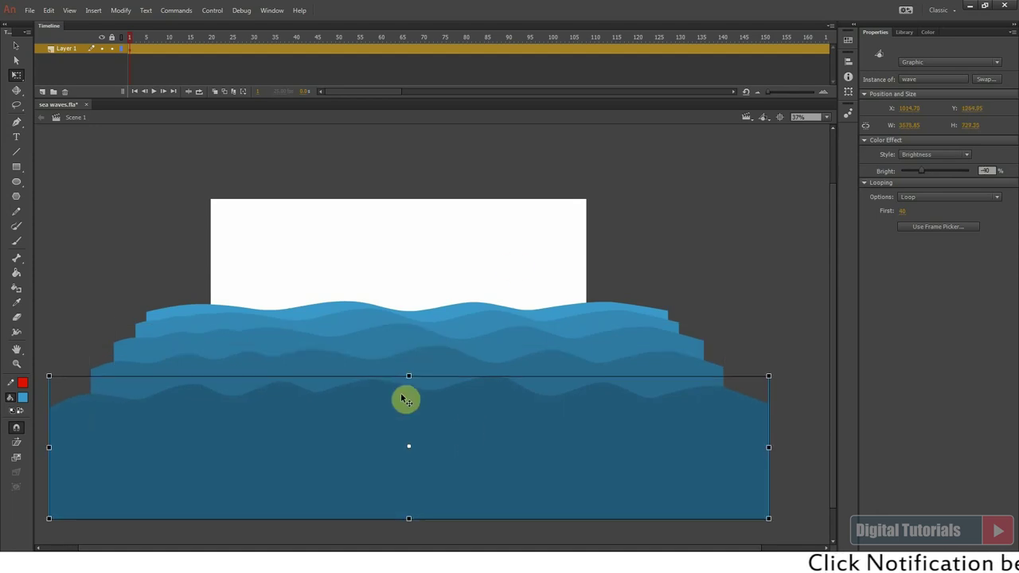
{"action": "key", "text": "ctrl+v"}
{"action": "left_click_drag", "start_coordinate": [642, 337], "coordinate": [483, 487]}
{"action": "key", "text": "Return"}
Enlarge the sixth wave well beyond the stage width, position it lowest in front and change its first loop frame
{"action": "left_click_drag", "start_coordinate": [772, 417], "coordinate": [845, 402]}
{"action": "key", "text": "shift+Down"}
{"action": "key", "text": "shift+Down"}
{"action": "left_click_drag", "start_coordinate": [411, 414], "coordinate": [412, 371]}
{"action": "key", "text": "shift+Down"}
{"action": "key", "text": "shift+Down"}
{"action": "key", "text": "shift+Down"}
{"action": "key", "text": "shift+Down"}
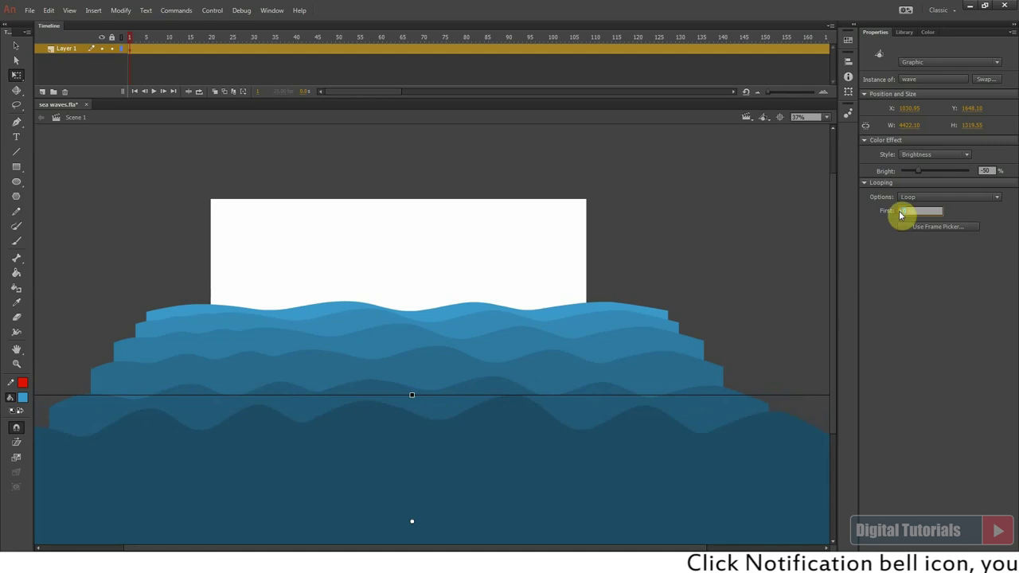
{"action": "left_click_drag", "start_coordinate": [901, 214], "coordinate": [928, 213]}
{"action": "left_click", "coordinate": [622, 253]}
Check the wave rows against the stage in outline view, then select all six waves and move them slightly up
{"action": "left_click", "coordinate": [121, 48]}
{"action": "left_click", "coordinate": [121, 49]}
{"action": "left_click_drag", "start_coordinate": [351, 220], "coordinate": [530, 518]}
{"action": "left_click", "coordinate": [121, 49]}
{"action": "left_click_drag", "start_coordinate": [367, 374], "coordinate": [366, 363]}
{"action": "left_click", "coordinate": [121, 49]}
{"action": "key", "text": "ctrl+a"}
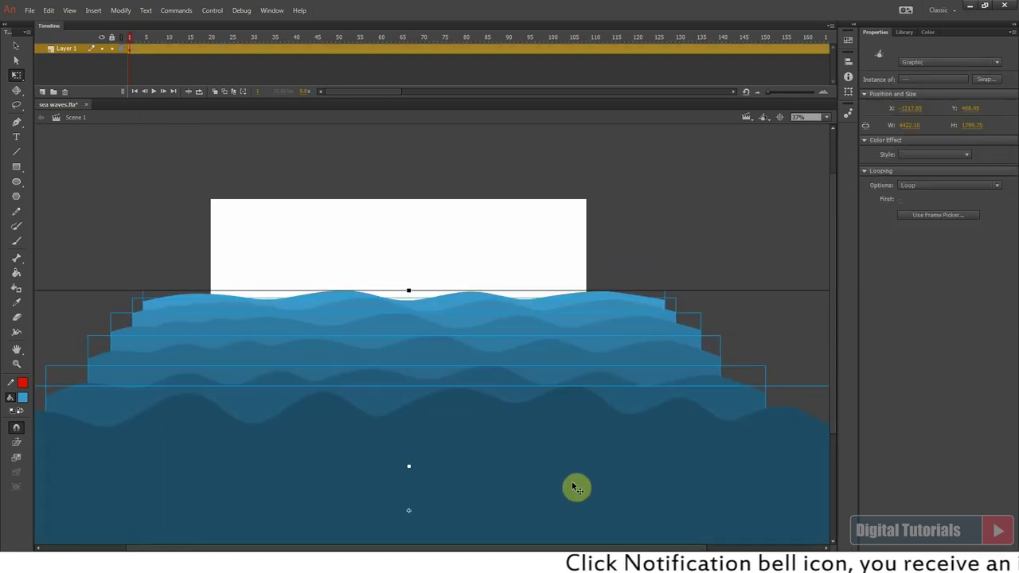
Nudge all the waves to the left, play the scene and return the playhead to frame 1
{"action": "key", "text": "shift+Left"}
{"action": "key", "text": "shift+Left"}
{"action": "key", "text": "shift+Left"}
{"action": "key", "text": "shift+Left"}
{"action": "left_click", "coordinate": [303, 243]}
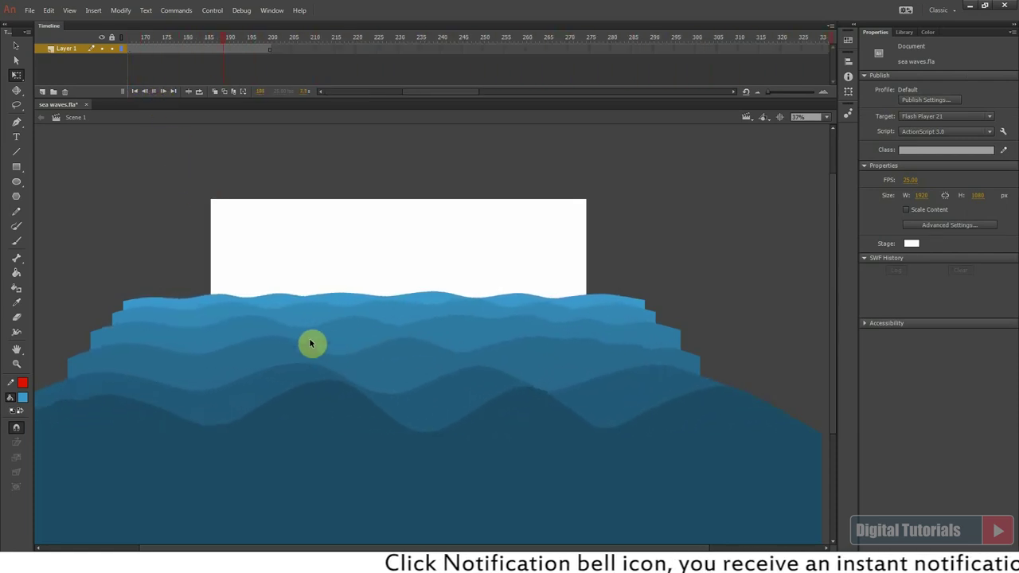
{"action": "left_click_drag", "start_coordinate": [178, 37], "coordinate": [38, 60]}
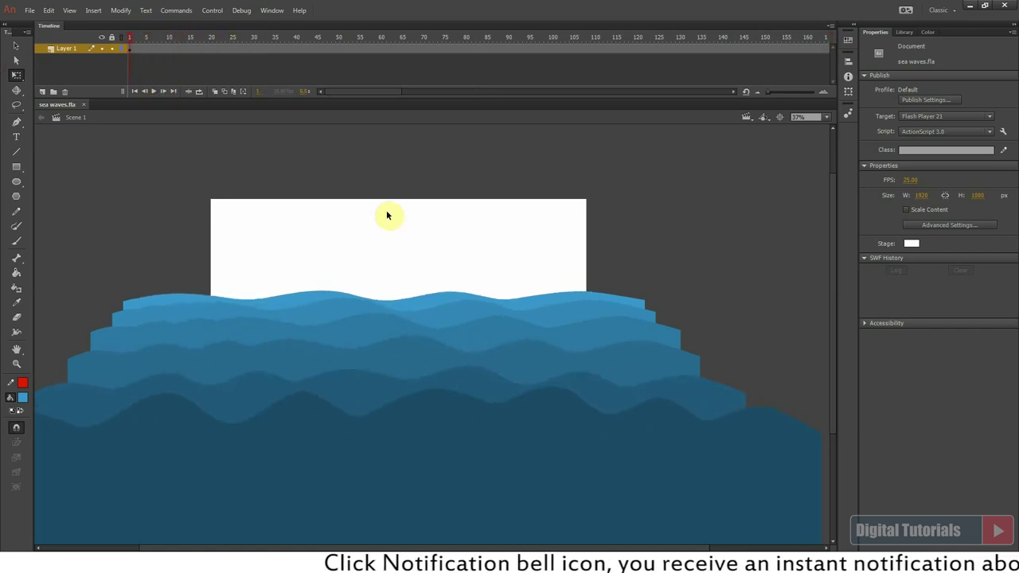
Add a layer named sky beneath the existing wave layer and rename the wave layer as waves
{"action": "left_click", "coordinate": [44, 94]}
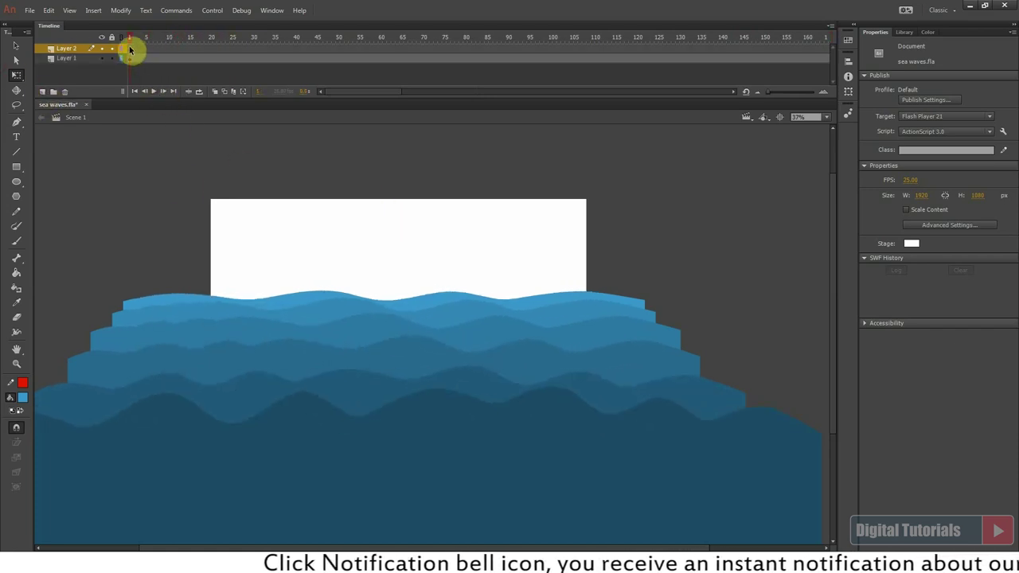
{"action": "double_click", "coordinate": [69, 58]}
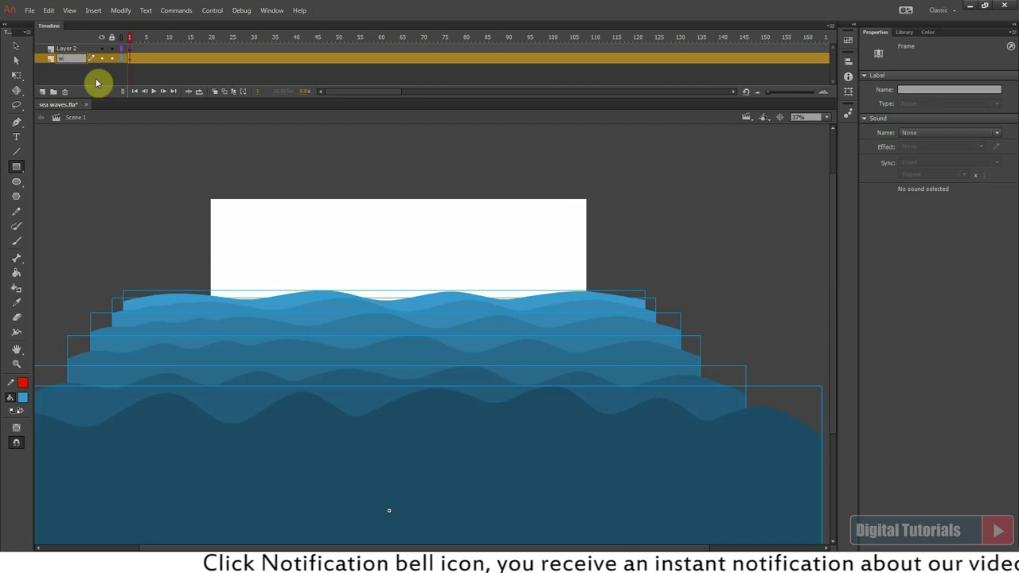
{"action": "double_click", "coordinate": [68, 48]}
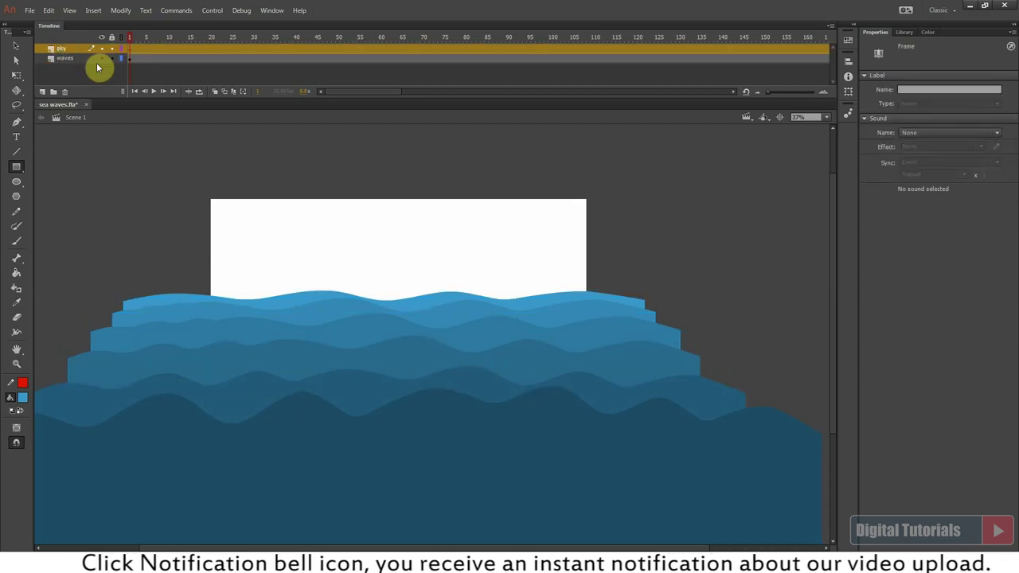
{"action": "left_click_drag", "start_coordinate": [70, 50], "coordinate": [80, 62]}
Show the waves layer as outlines and draw a blue rectangle extending past all stage edges on the sky layer
{"action": "left_click", "coordinate": [319, 260]}
{"action": "left_click", "coordinate": [121, 49]}
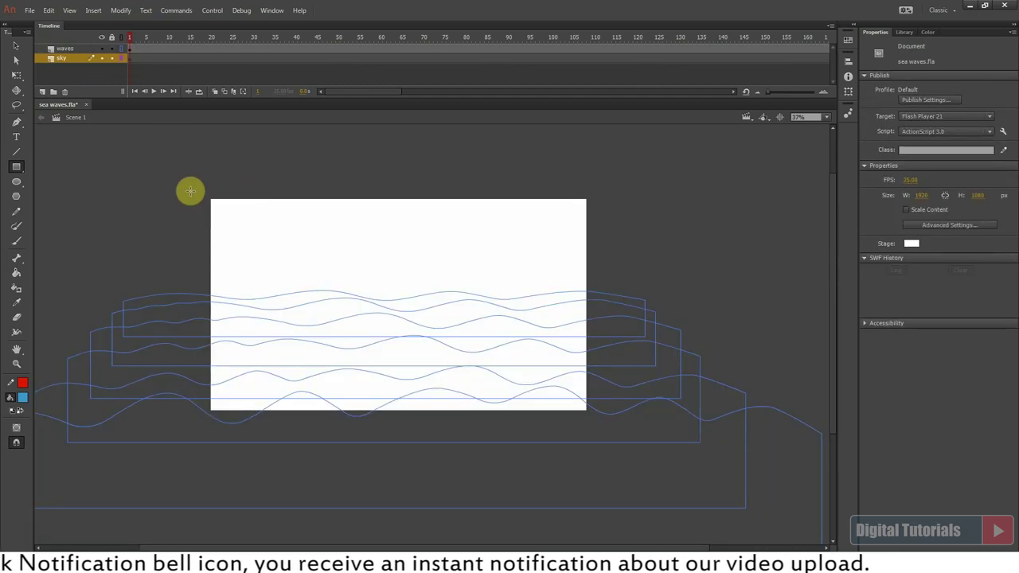
{"action": "left_click_drag", "start_coordinate": [180, 175], "coordinate": [619, 458]}
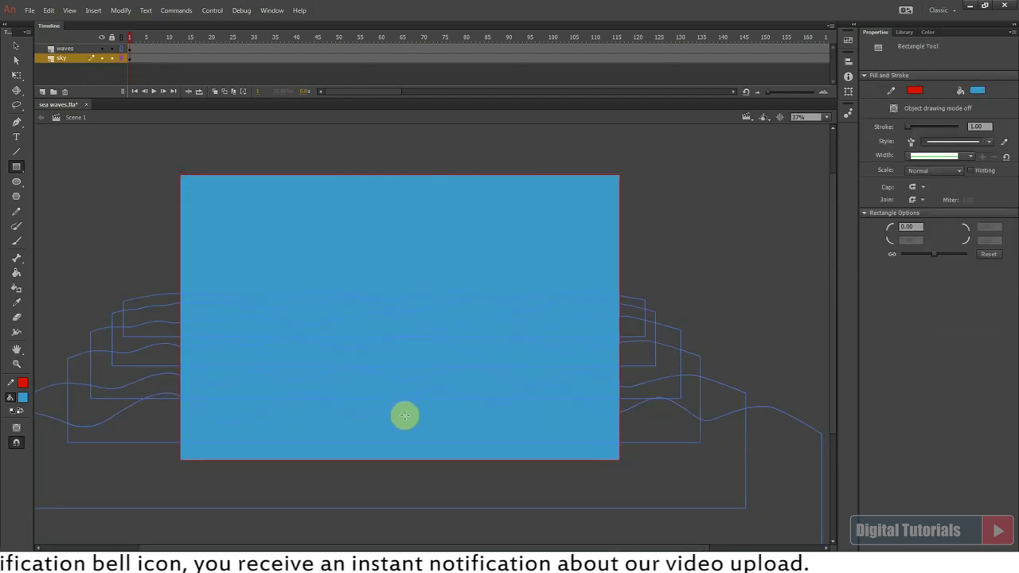
Select the red outline around the sky rectangle
{"action": "left_click", "coordinate": [417, 461], "text": "ctrl"}
{"action": "double_click", "coordinate": [620, 216], "text": "ctrl"}
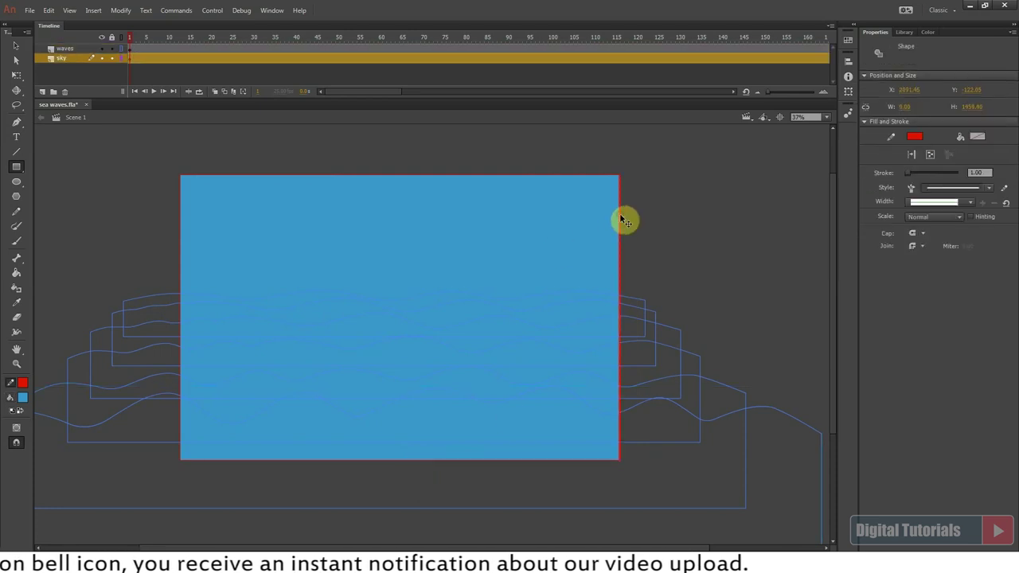